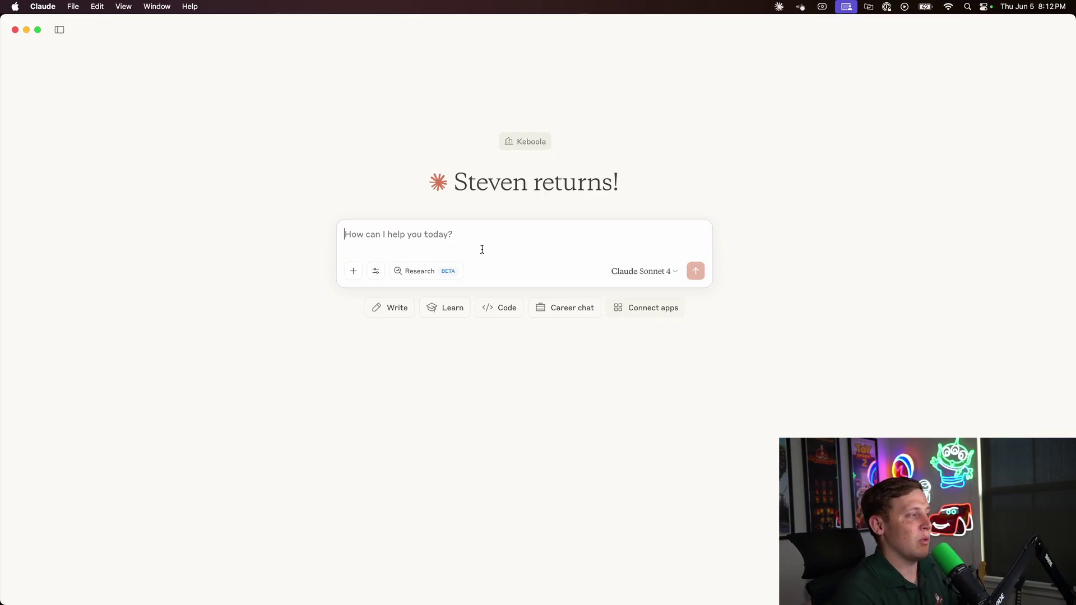
# Browse the Keboola prompts offered in Claude and close the list without choosing one.
pyautogui.click(353, 270)
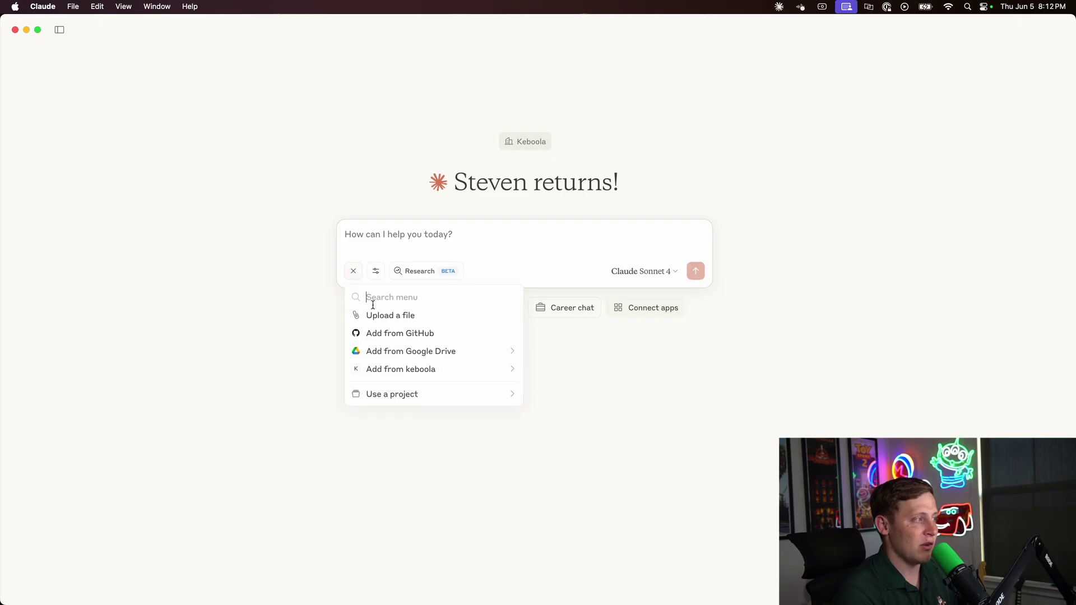
pyautogui.click(388, 372)
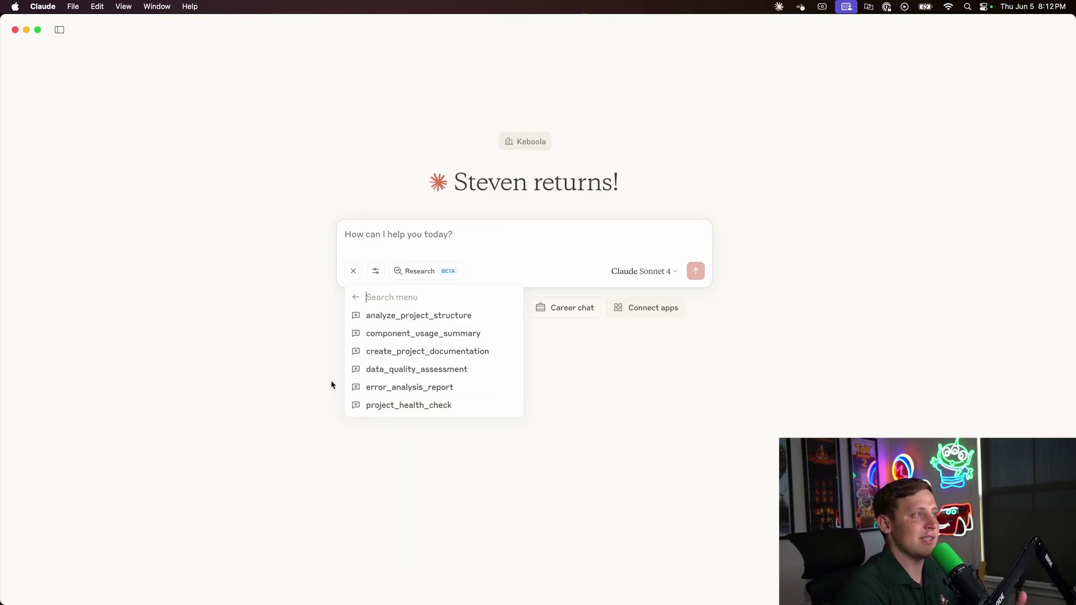
pyautogui.click(301, 368)
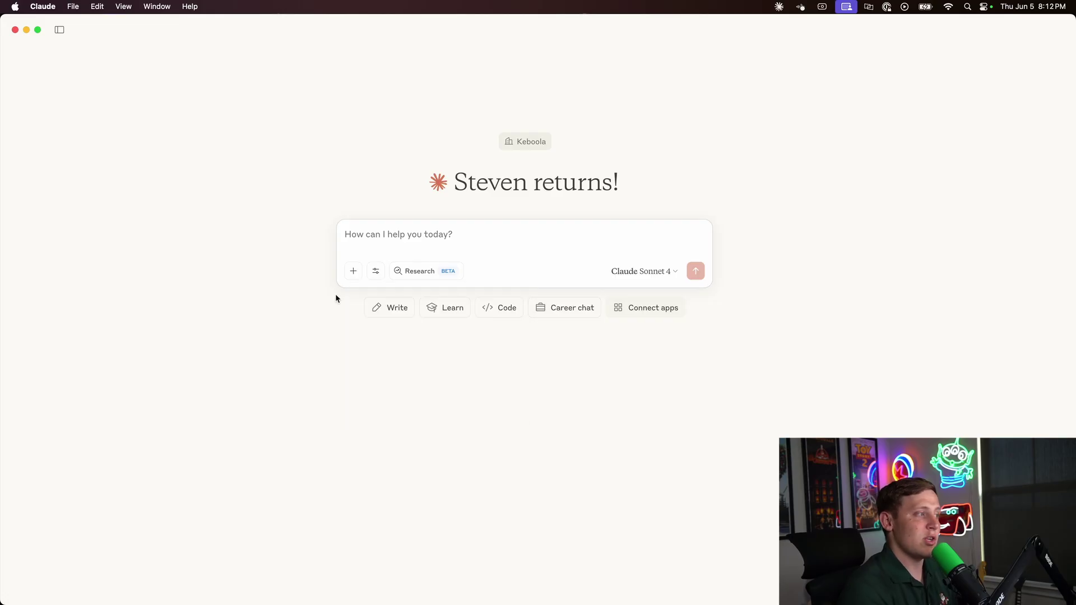
# Send Claude a Keboola MCP request for a Salesforce-to-BigQuery flow: Calendar, Log, Group, group member.
pyautogui.hotkey('shift', 'Return')
pyautogui.write('Hey')
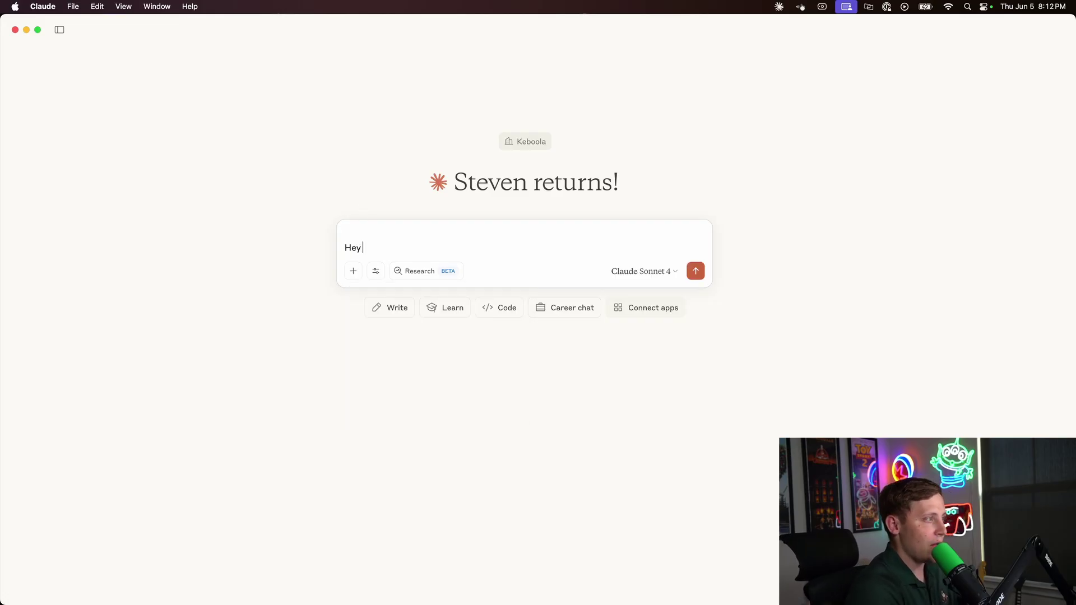
pyautogui.write(' Claude!')
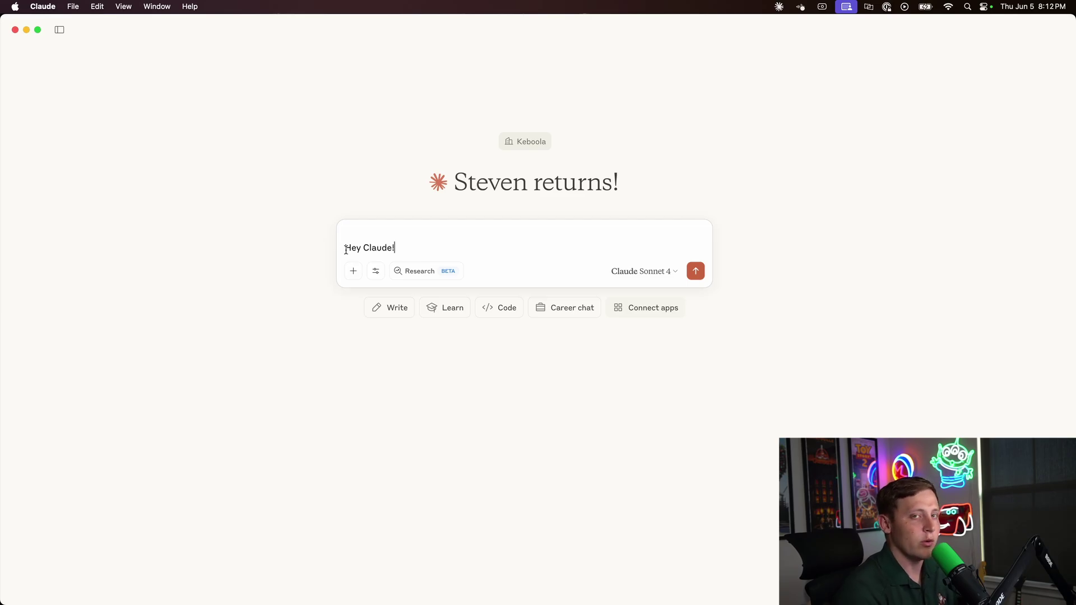
pyautogui.press('BackSpace')
pyautogui.click(399, 238)
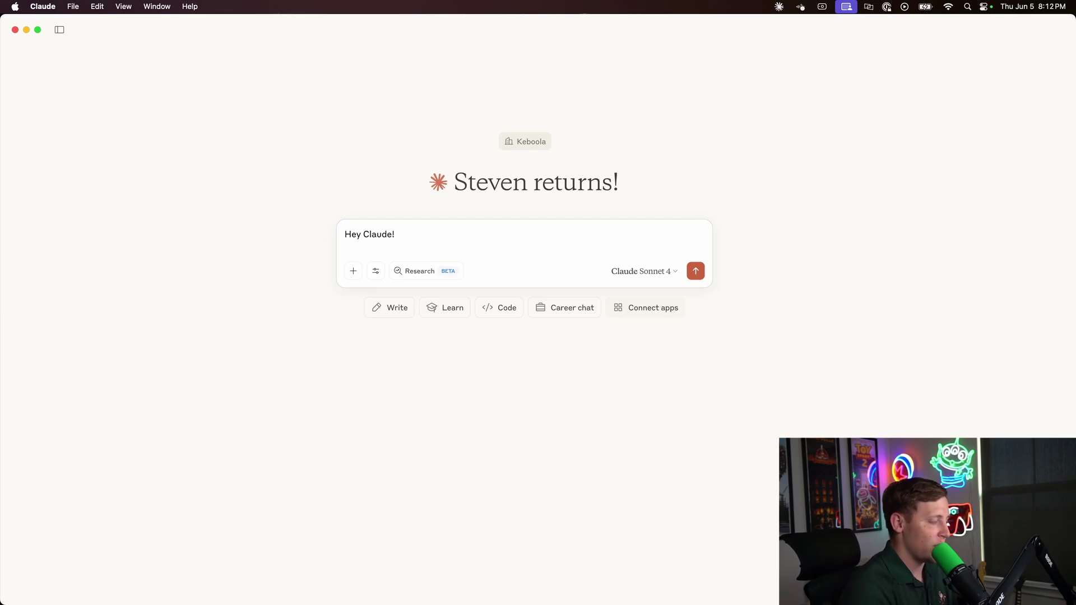
pyautogui.write('Use the ')
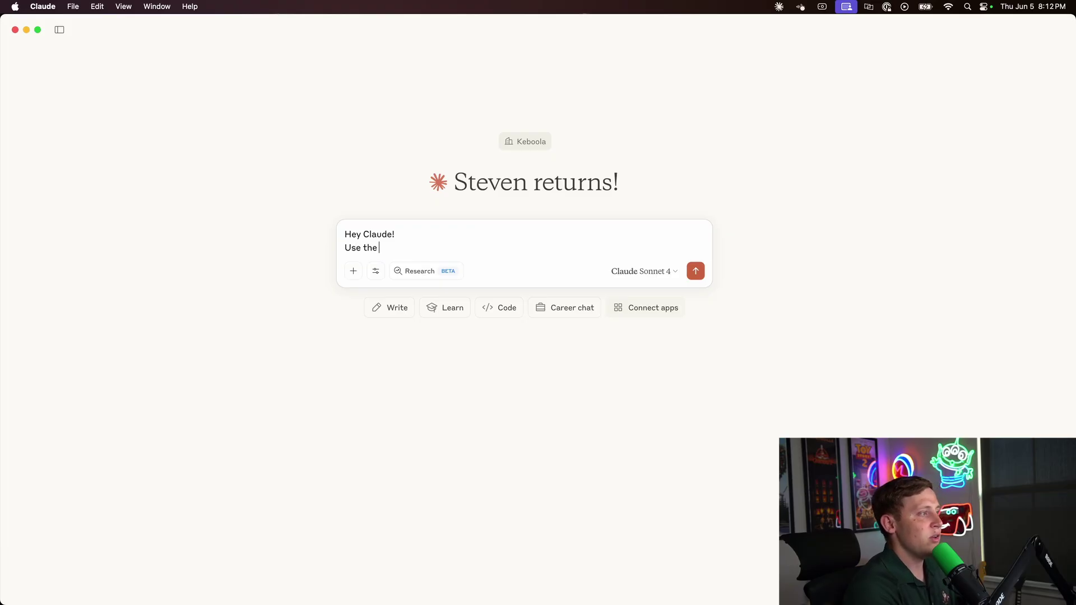
pyautogui.write('Keboola MCP Server to create a flow')
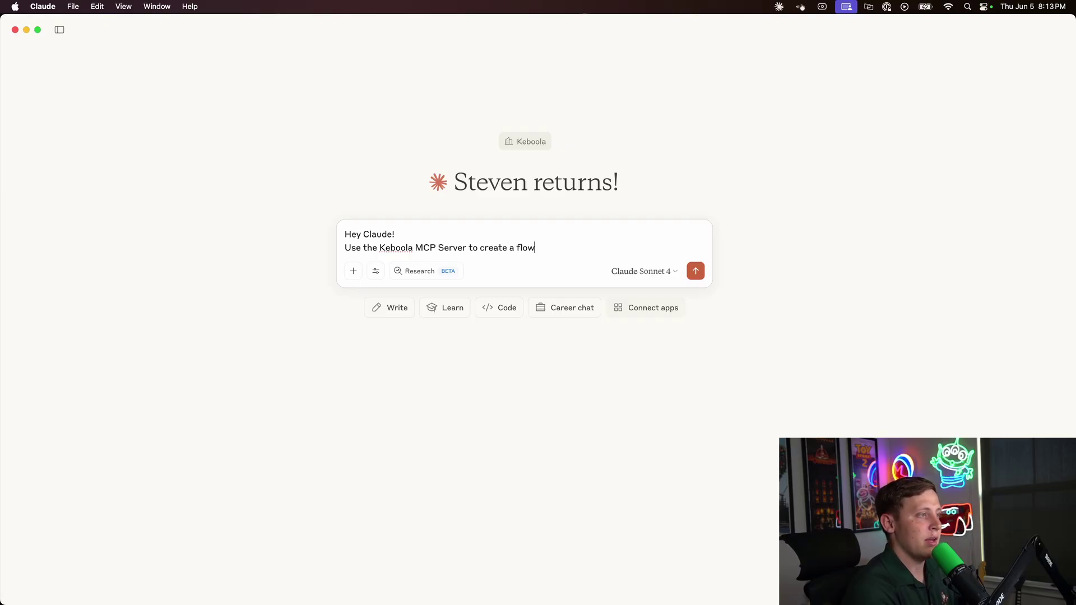
pyautogui.write('that extracts data from Salesforce an')
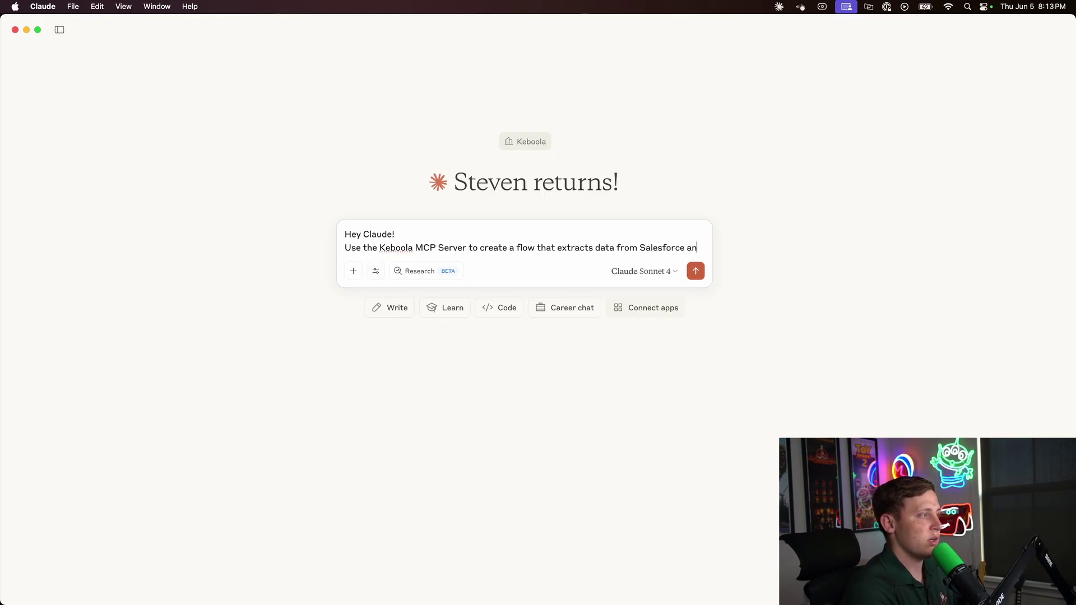
pyautogui.write('d writes it into BigQ')
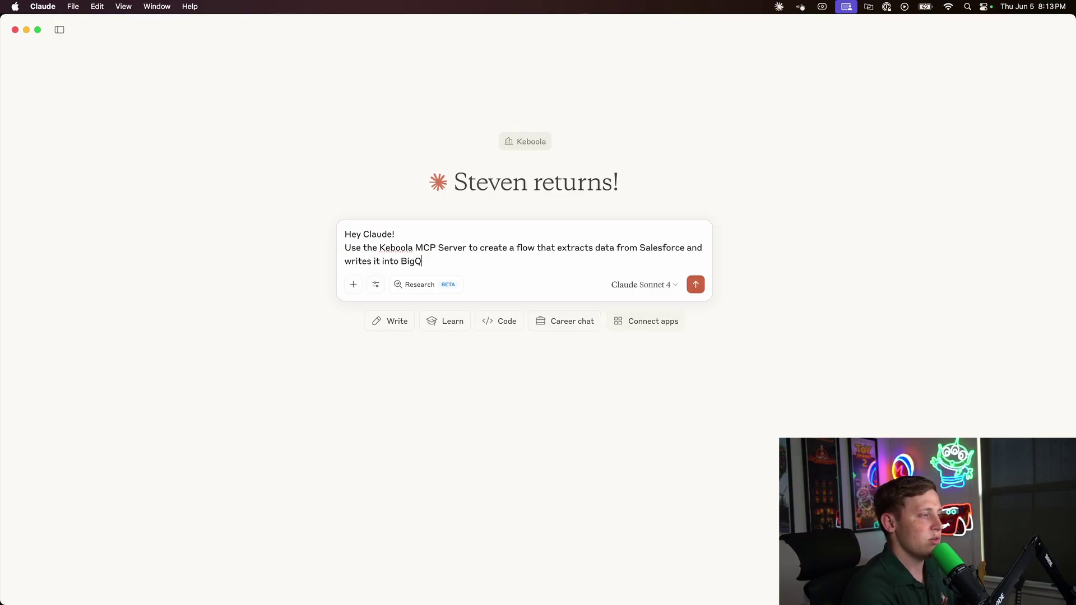
pyautogui.write('uery. I')
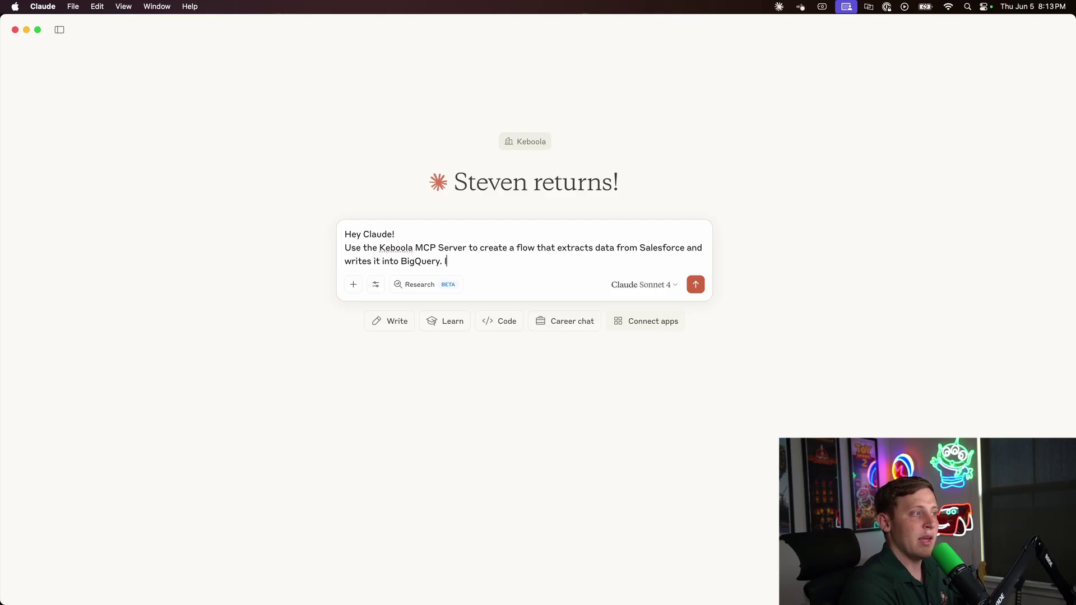
pyautogui.write('d like to extract the fol')
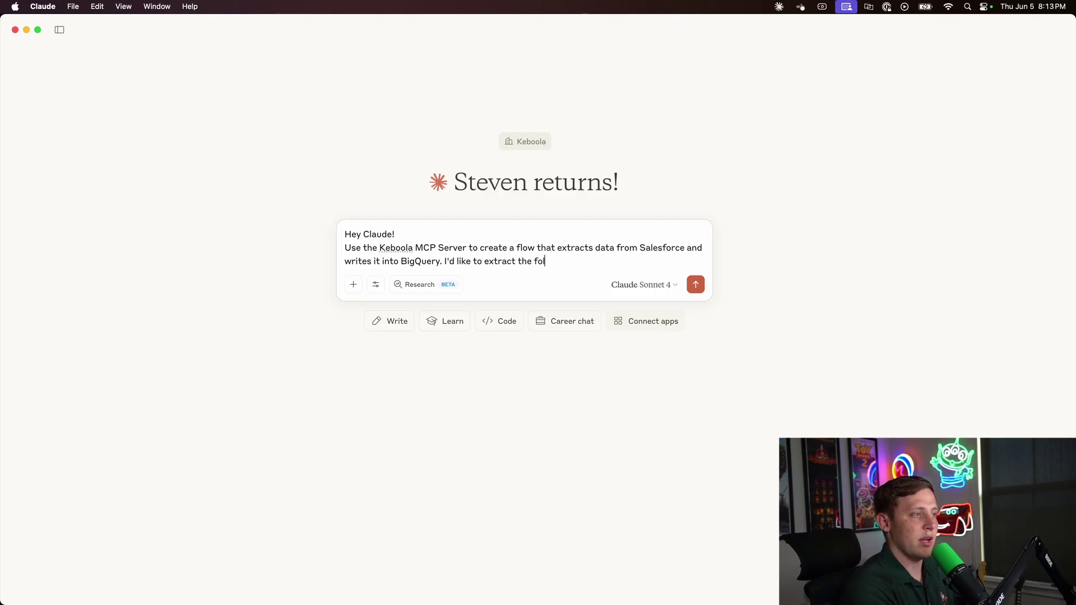
pyautogui.write('owing tabl')
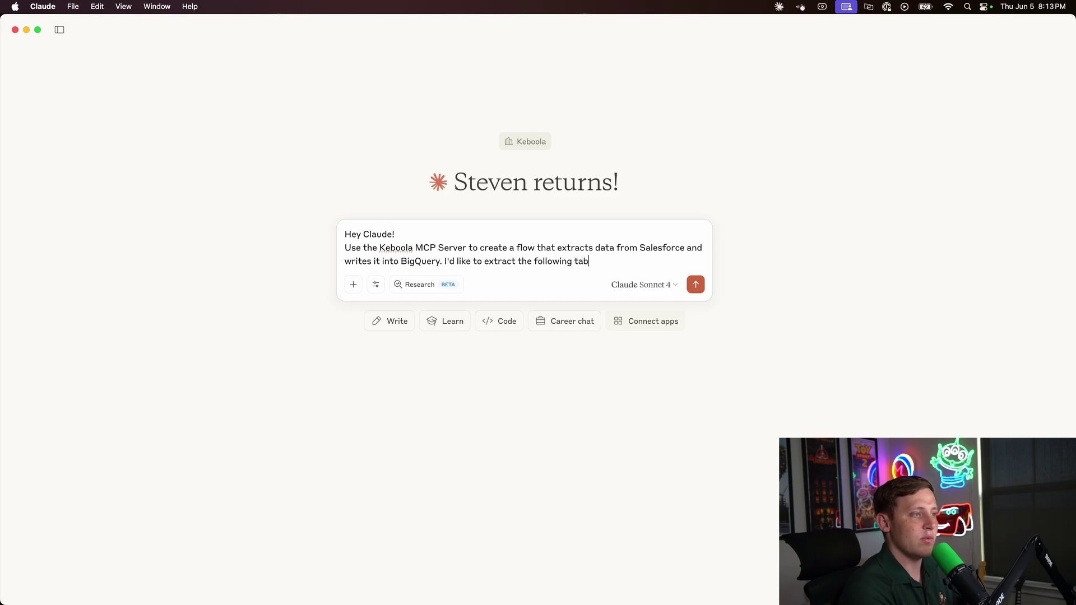
pyautogui.write('es:')
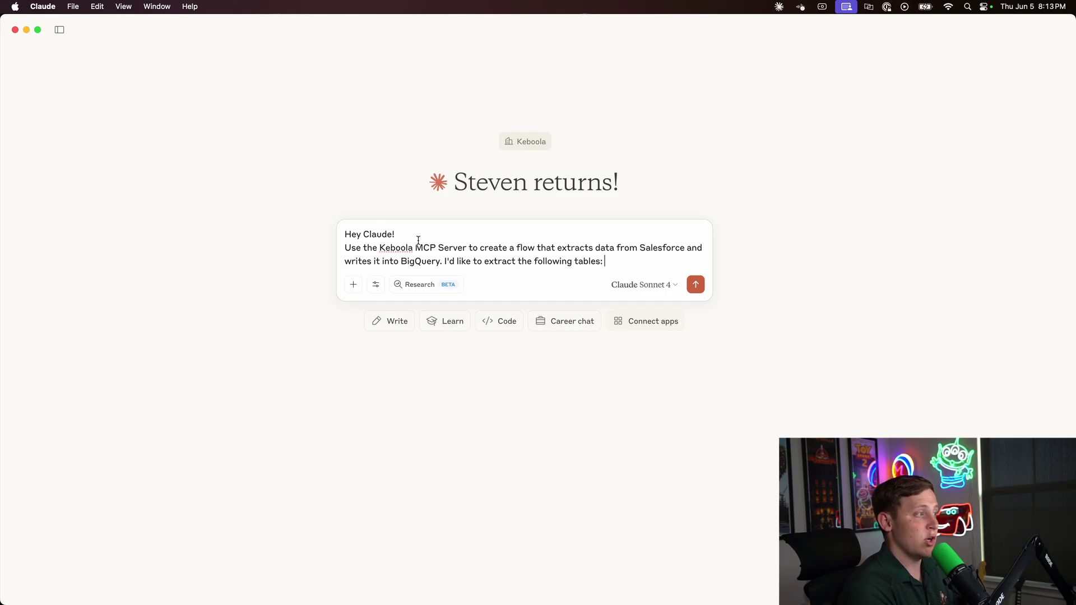
pyautogui.click(575, 263)
pyautogui.write('S')
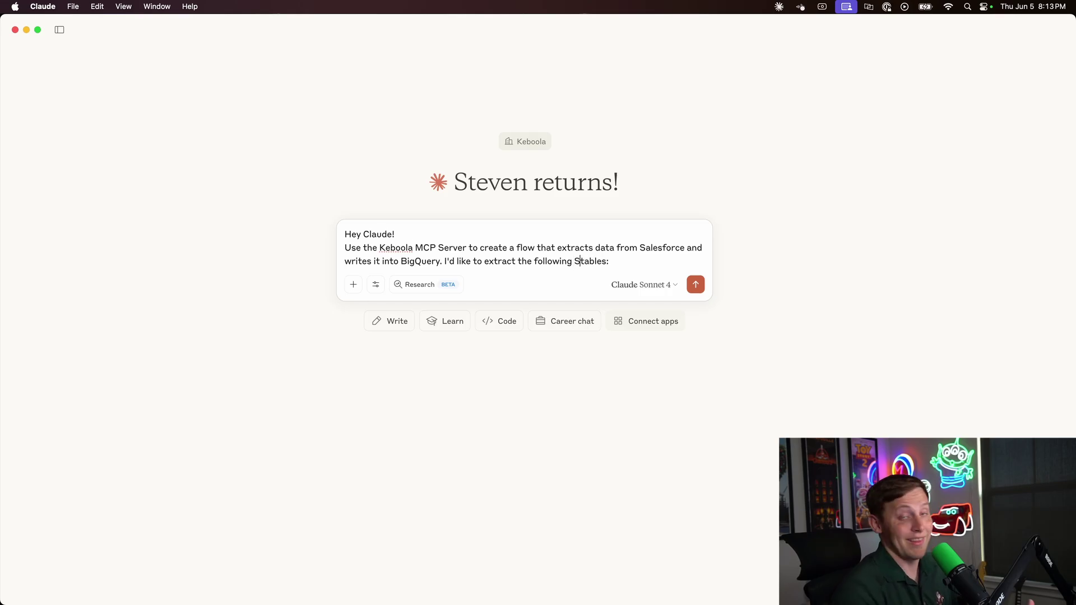
pyautogui.write('alesforce ')
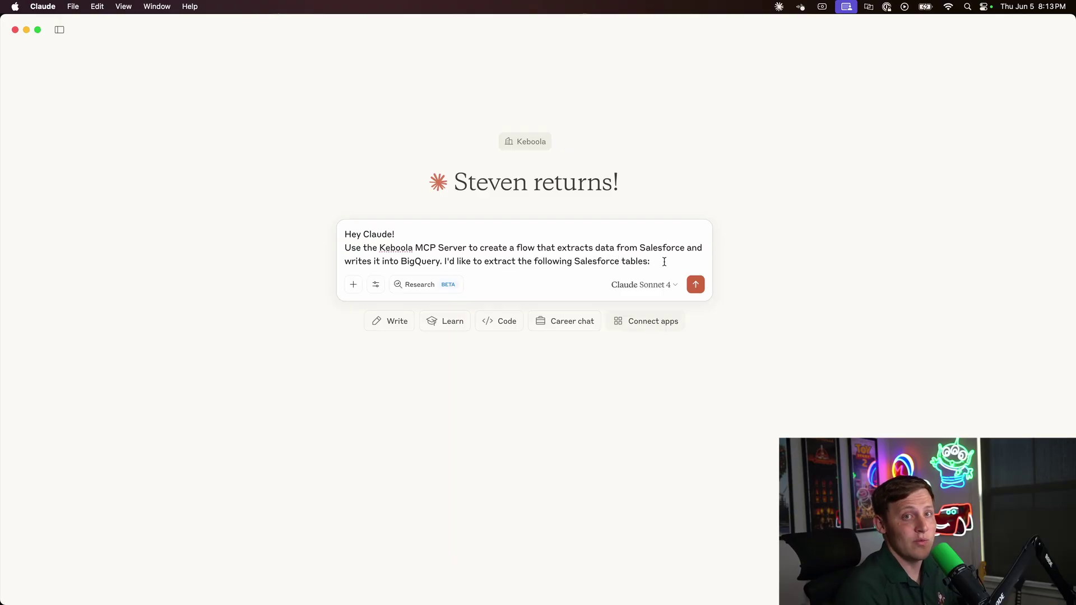
pyautogui.write('C')
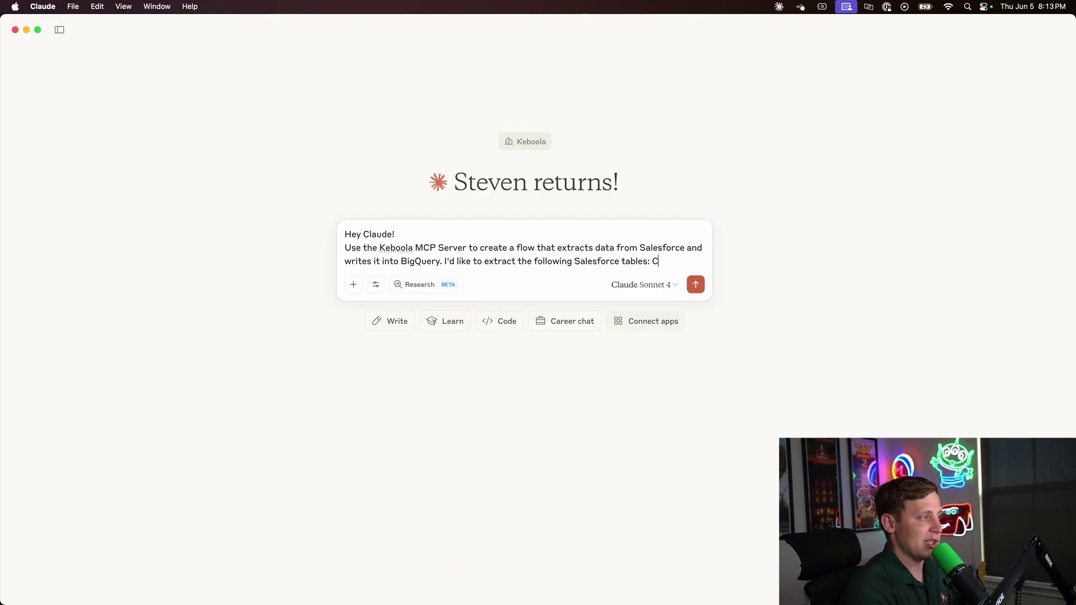
pyautogui.write('Log, Group, and group member')
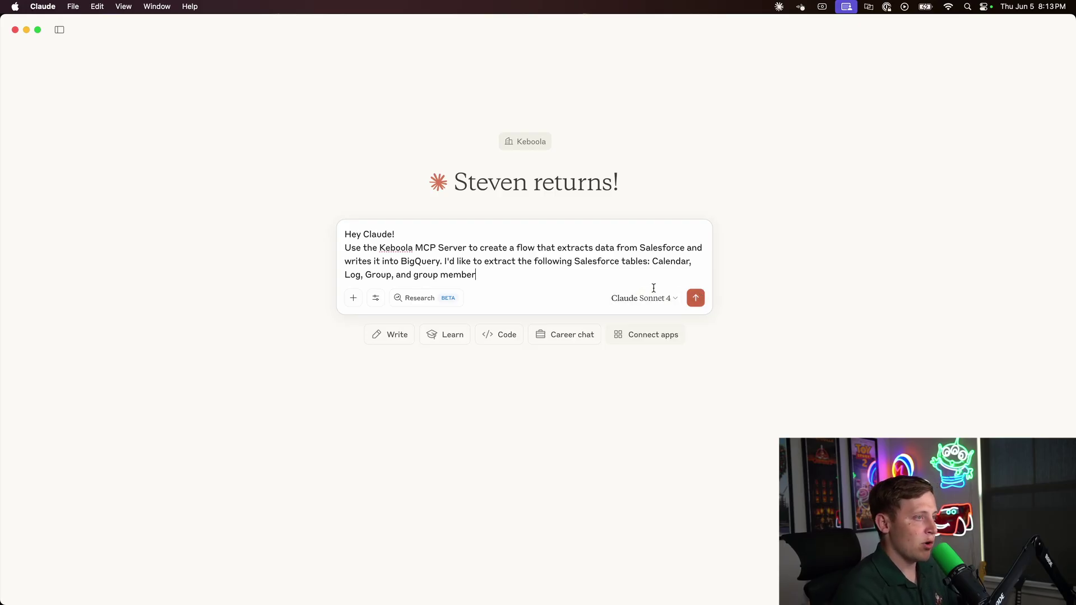
pyautogui.write('.')
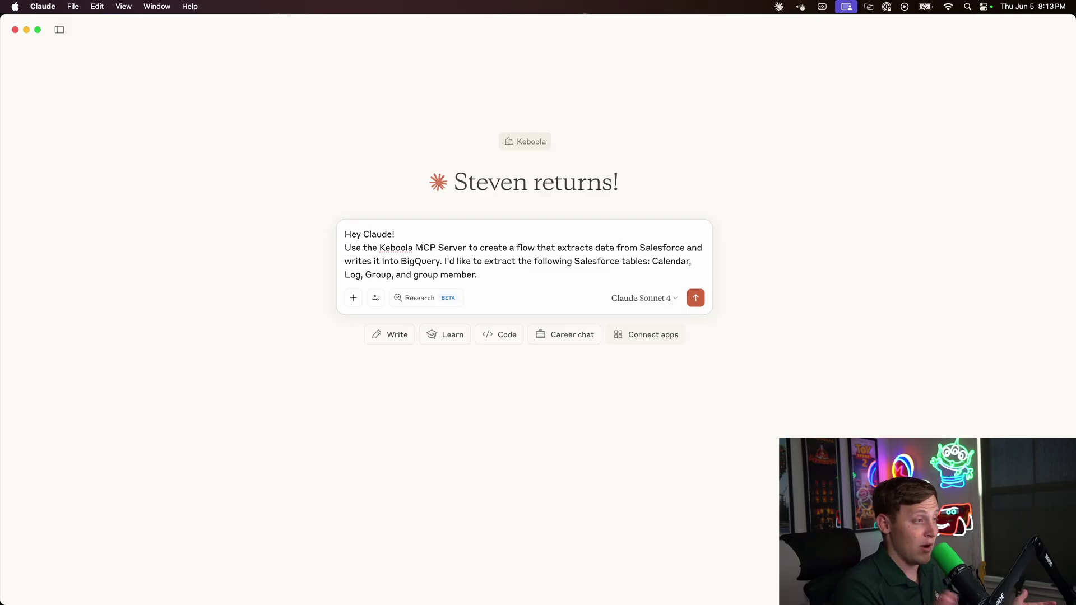
pyautogui.press('Return')
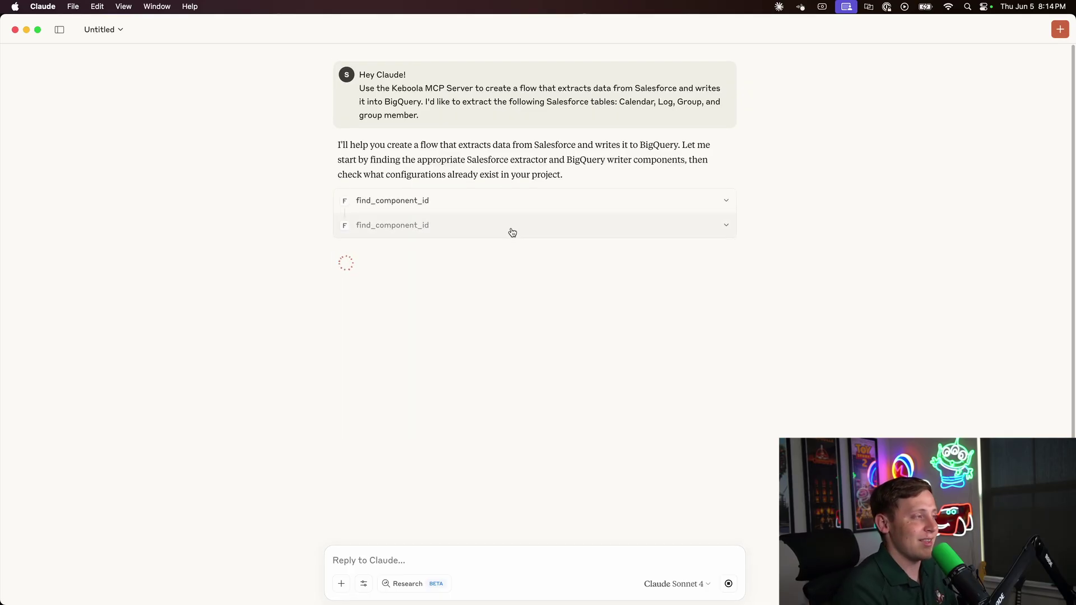
# Expand the BigQuery writer lookup and existing-configurations check as Claude creates Log, Group, GroupMember extractions.
pyautogui.click(510, 231)
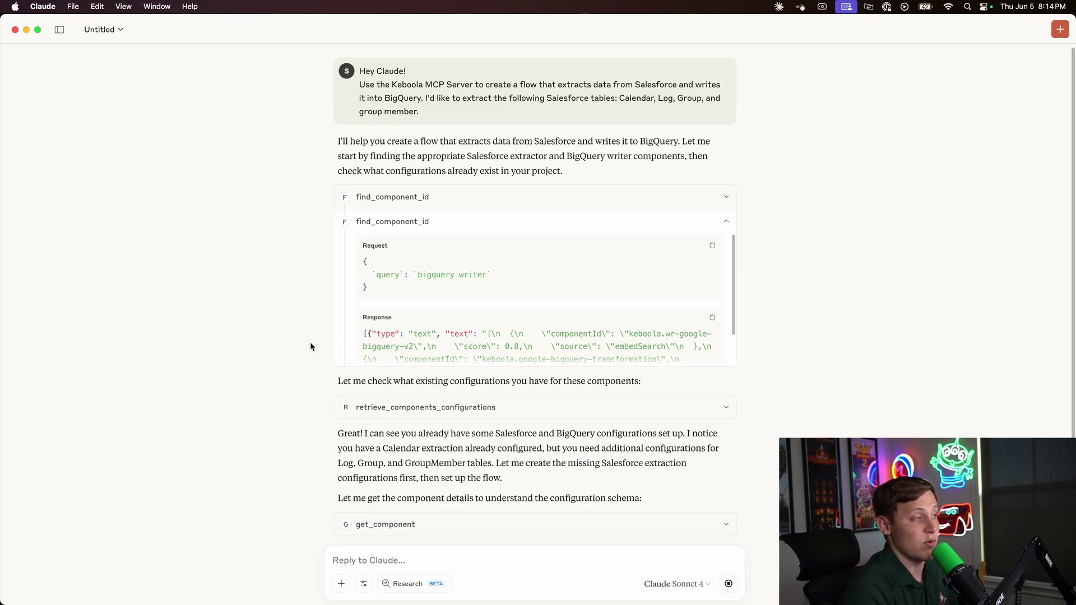
pyautogui.click(399, 410)
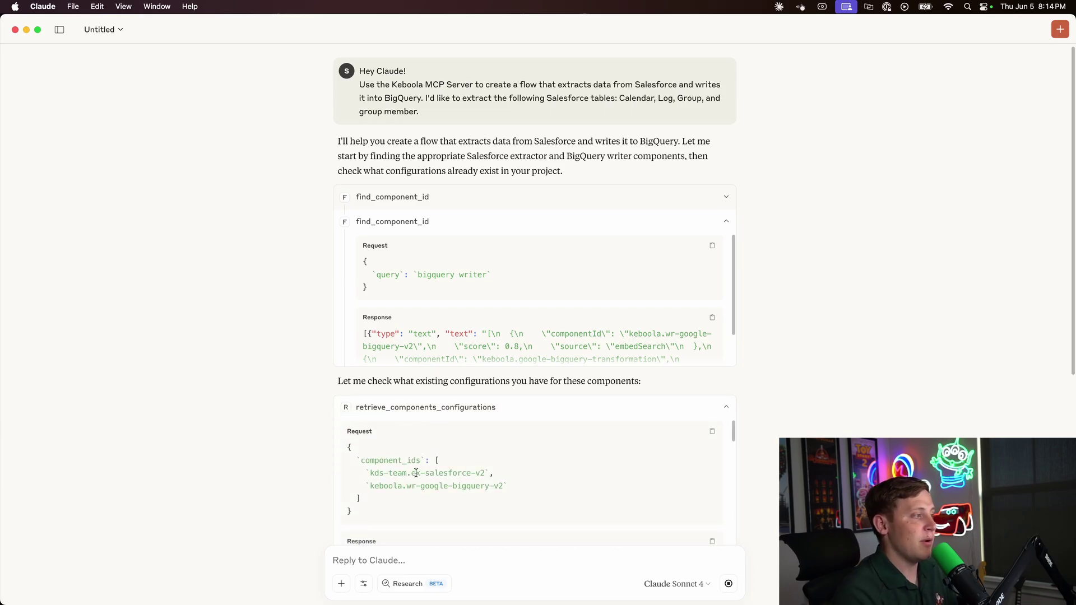
pyautogui.scroll(-1, 299, 482)
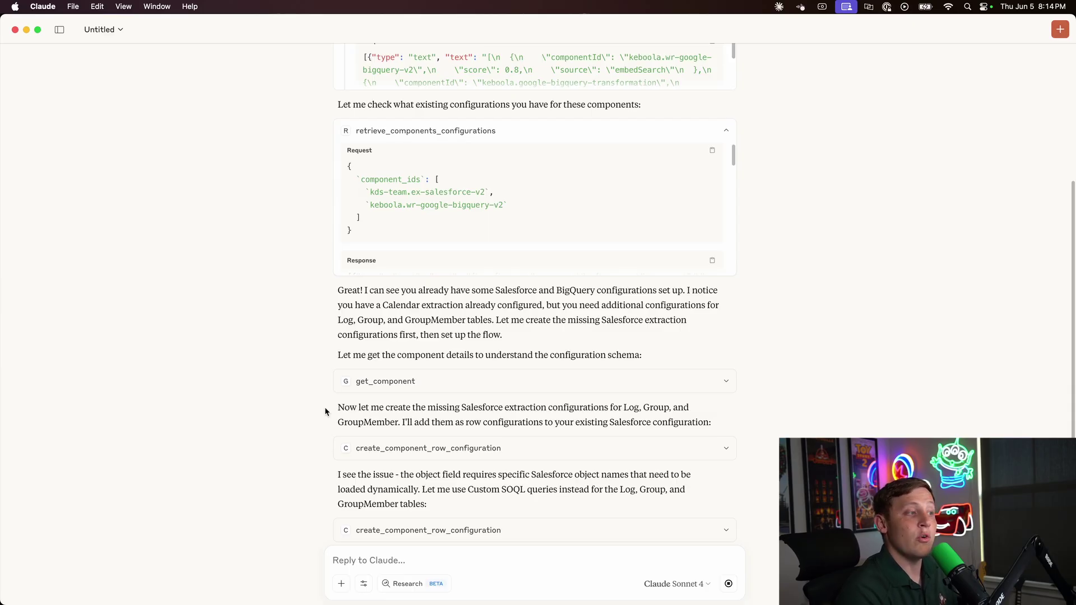
# Expand the Salesforce component and BigQuery writer lookups while Claude creates Log, Group, GroupMember writer rows.
pyautogui.click(386, 382)
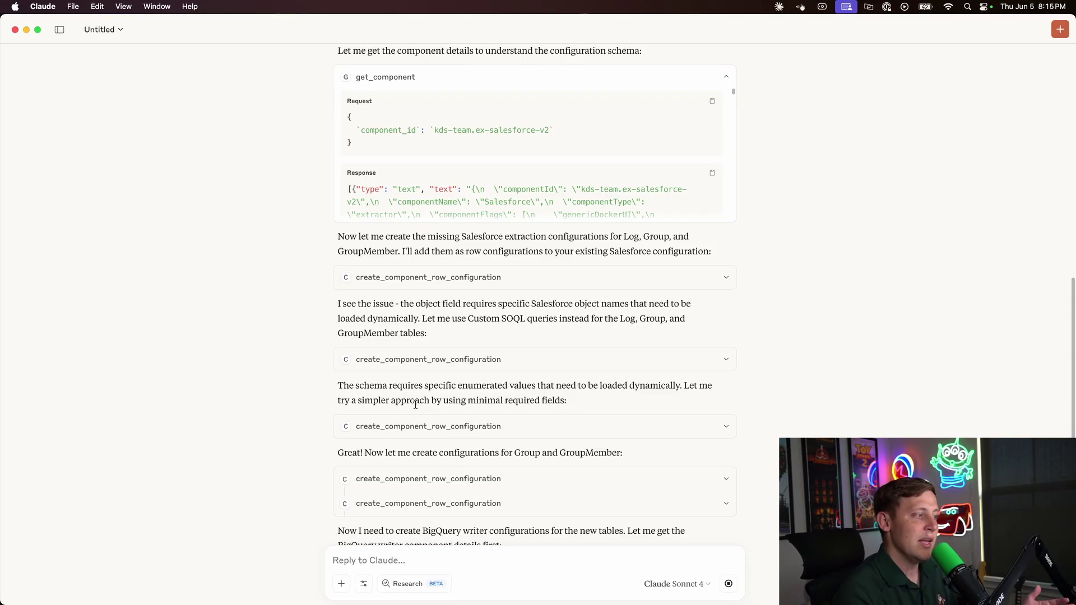
pyautogui.scroll(-3, 416, 404)
pyautogui.scroll(-1, 415, 404)
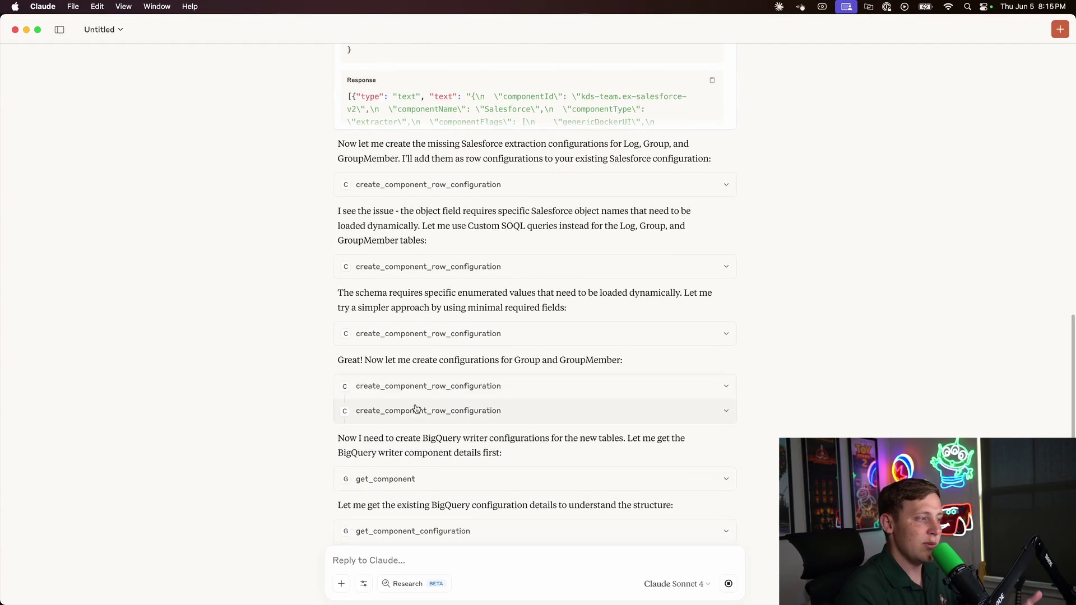
pyautogui.scroll(-2, 415, 404)
pyautogui.scroll(-1, 415, 404)
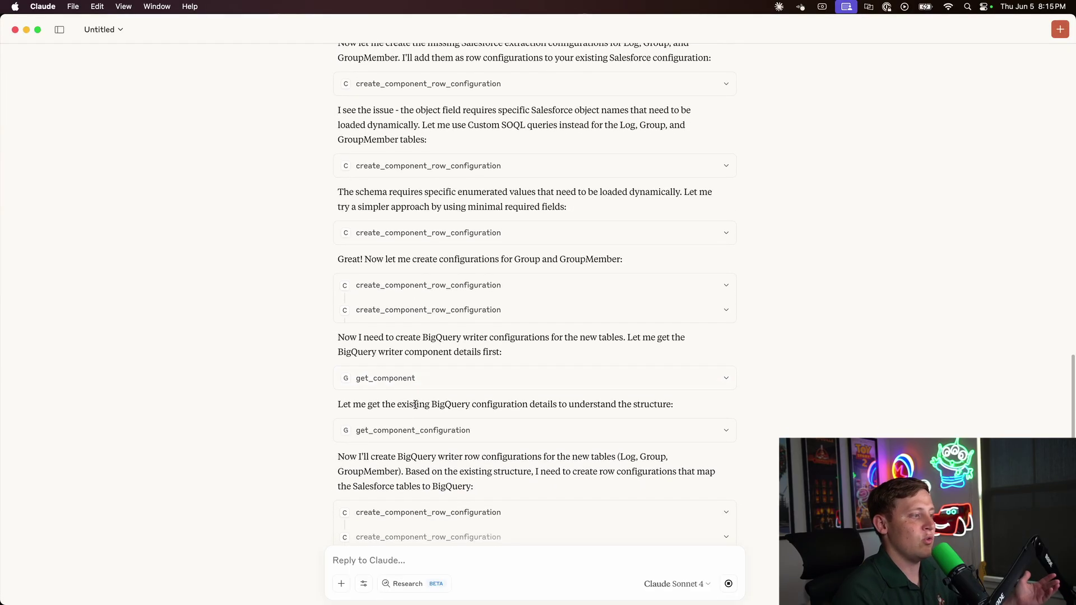
pyautogui.scroll(-1, 415, 404)
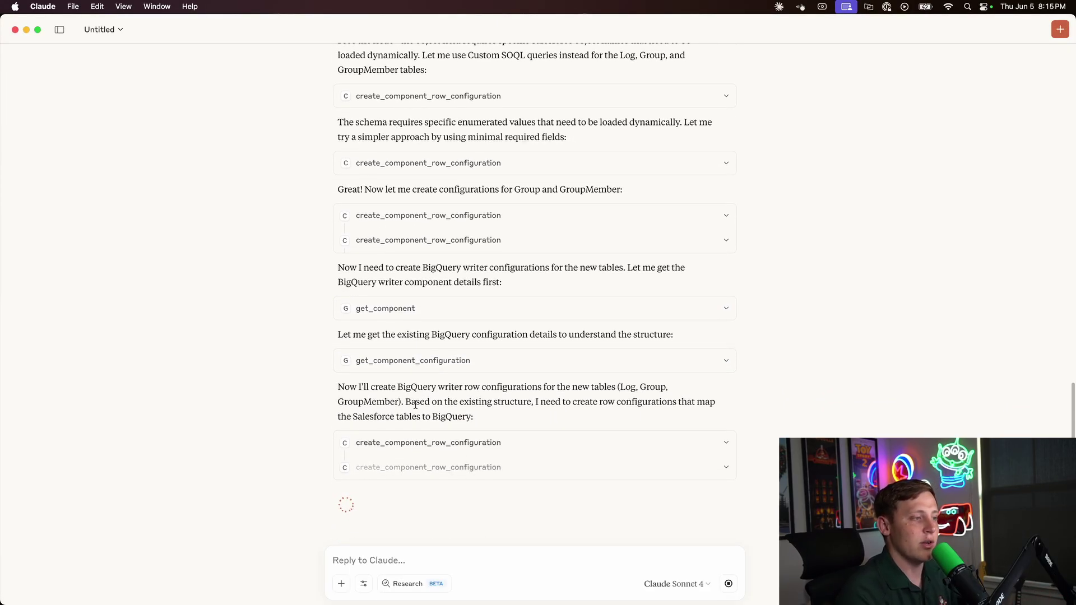
pyautogui.click(404, 312)
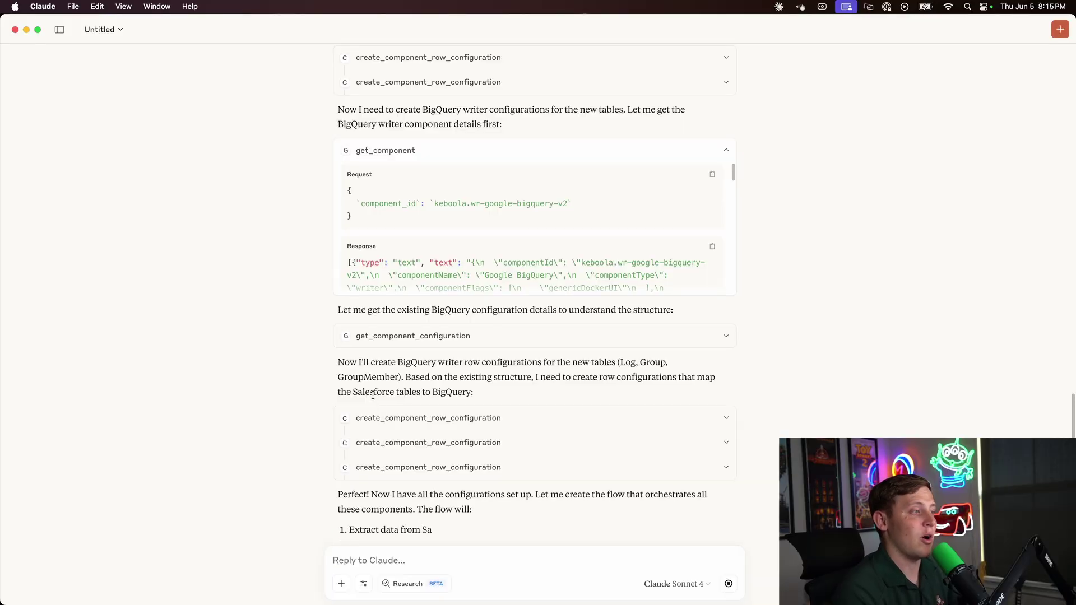
# Expand the Log, Group and GroupMember writer row requests, reviewing the salesforce_group_member mapping.
pyautogui.click(406, 419)
pyautogui.scroll(-3, 395, 390)
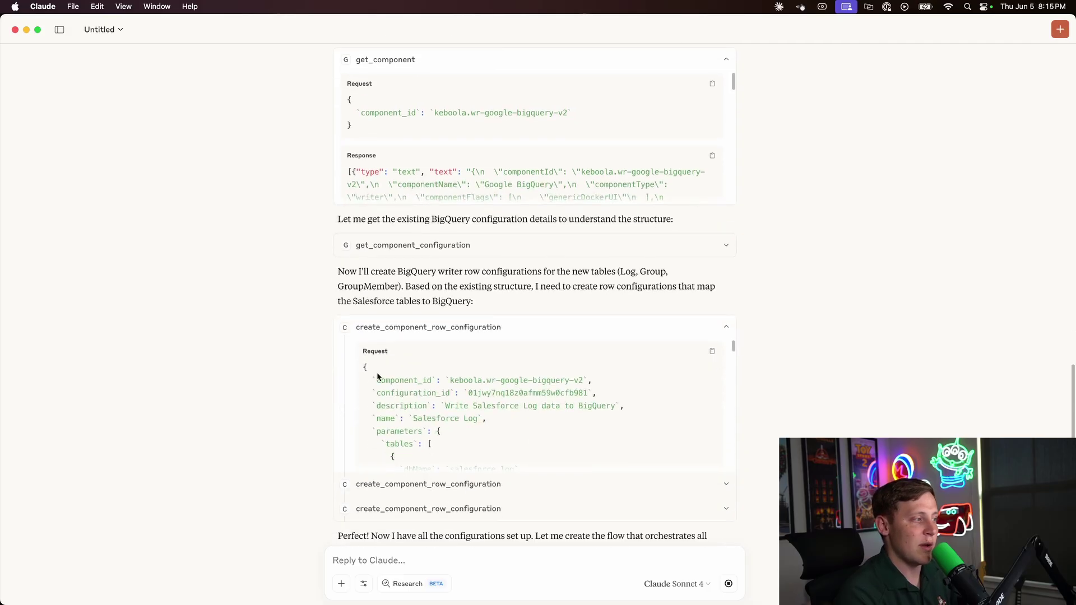
pyautogui.click(378, 485)
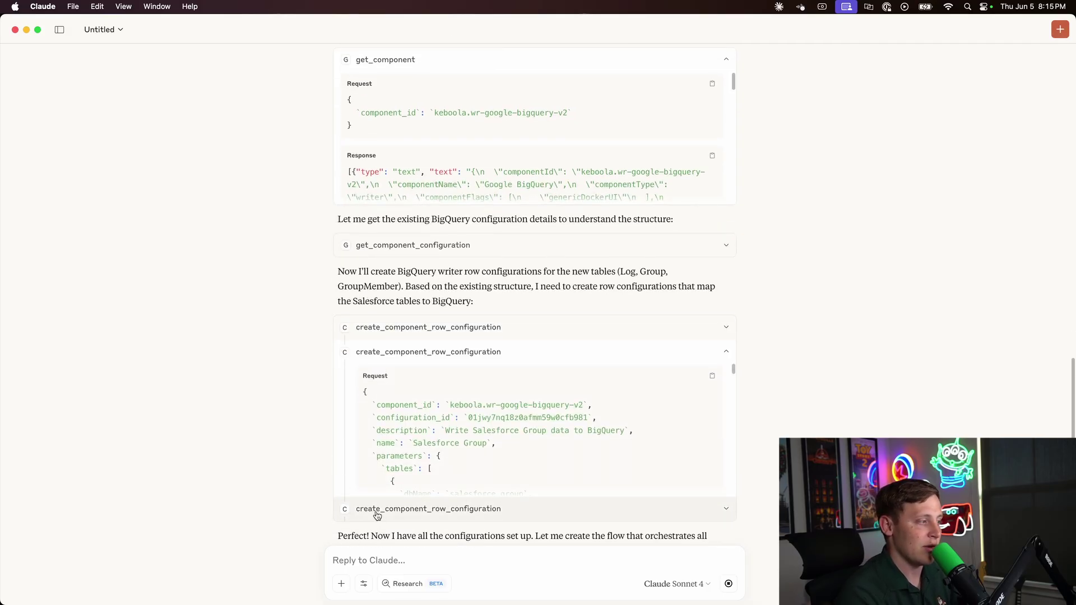
pyautogui.click(378, 511)
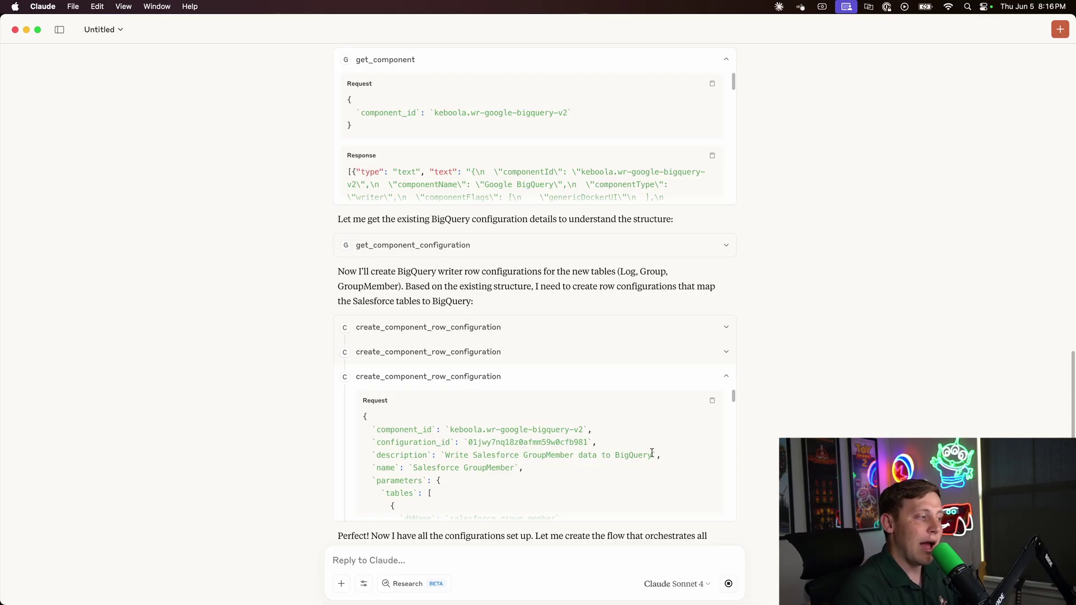
pyautogui.scroll(-2, 652, 453)
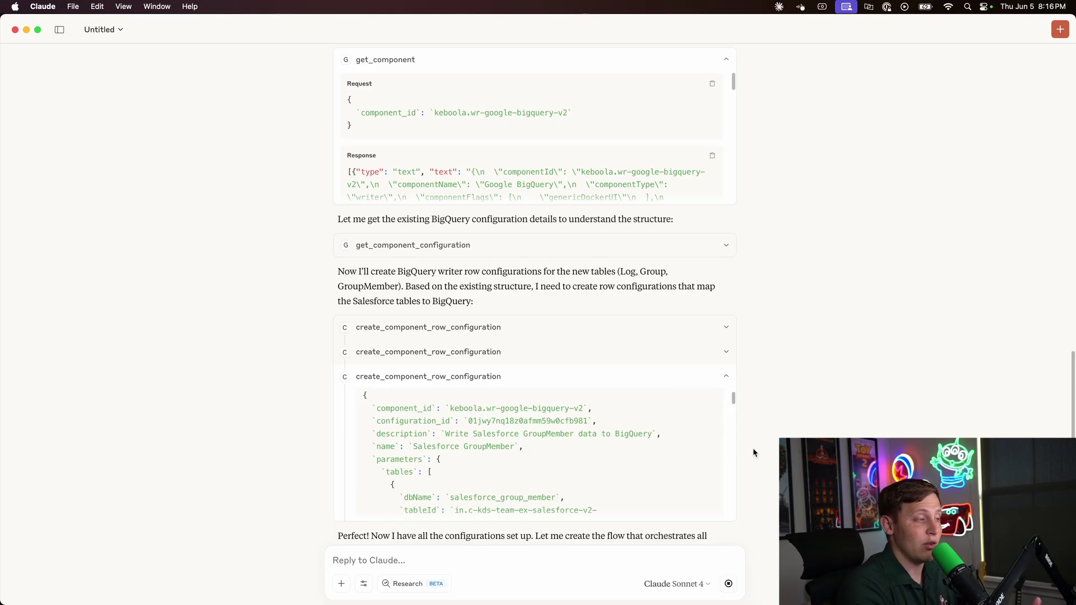
# Read through Claude's summary of the Salesforce to BigQuery ETL flow.
pyautogui.scroll(-2, 753, 451)
pyautogui.scroll(-2, 750, 452)
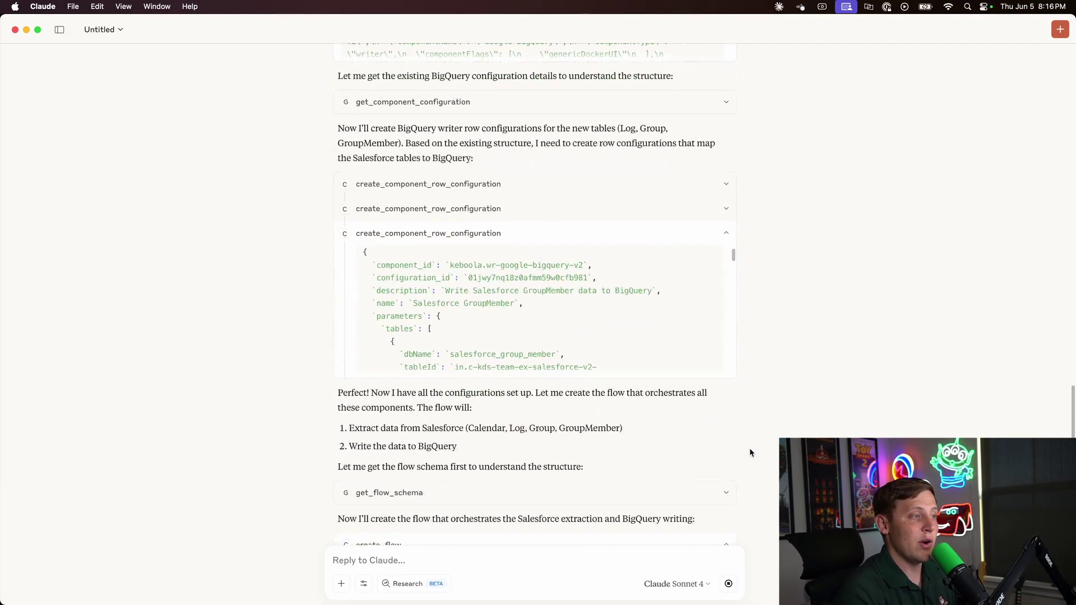
pyautogui.scroll(-1, 749, 448)
pyautogui.scroll(-1, 713, 429)
pyautogui.scroll(-1, 685, 419)
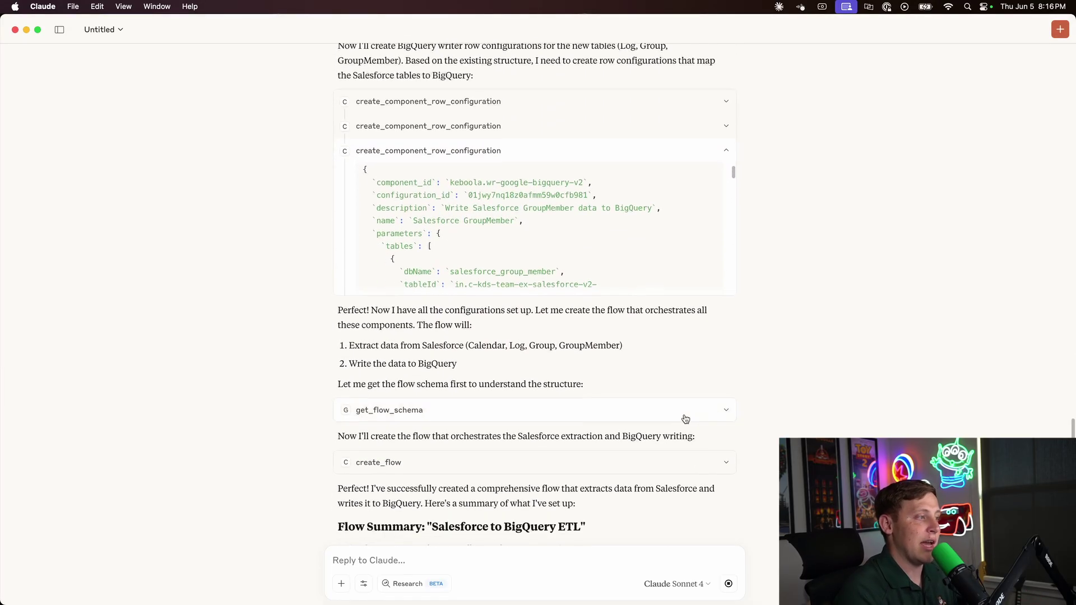
pyautogui.scroll(-2, 664, 407)
pyautogui.scroll(-3, 644, 398)
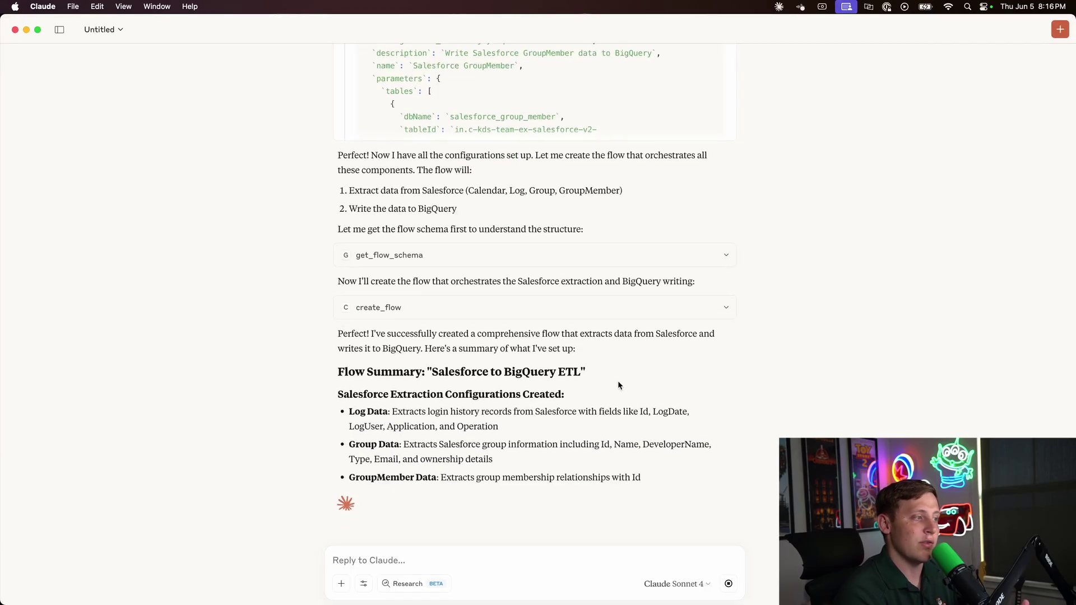
pyautogui.scroll(-2, 589, 359)
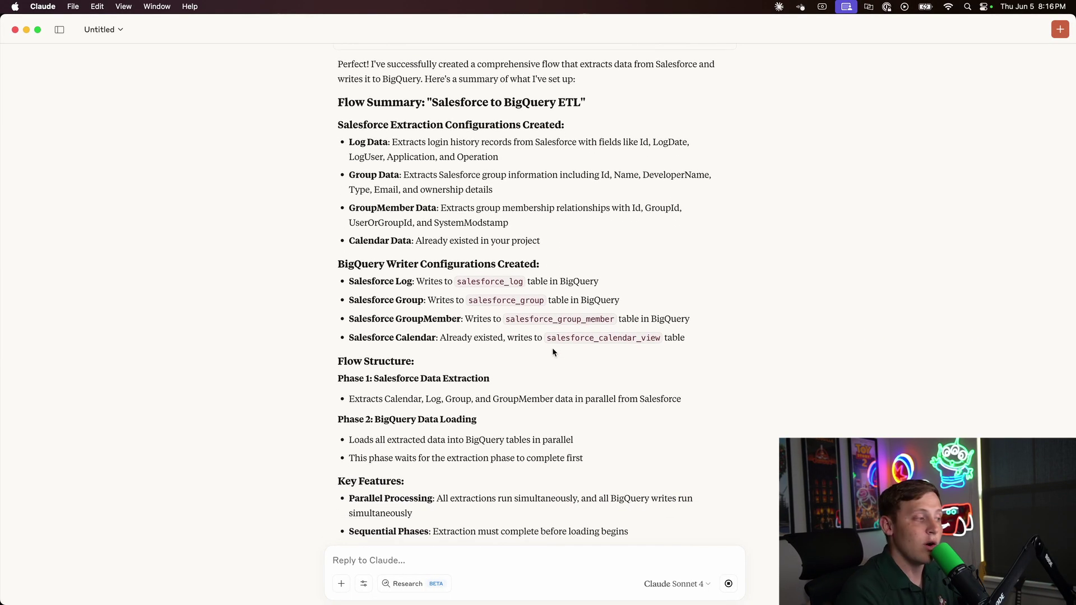
pyautogui.scroll(1, 553, 347)
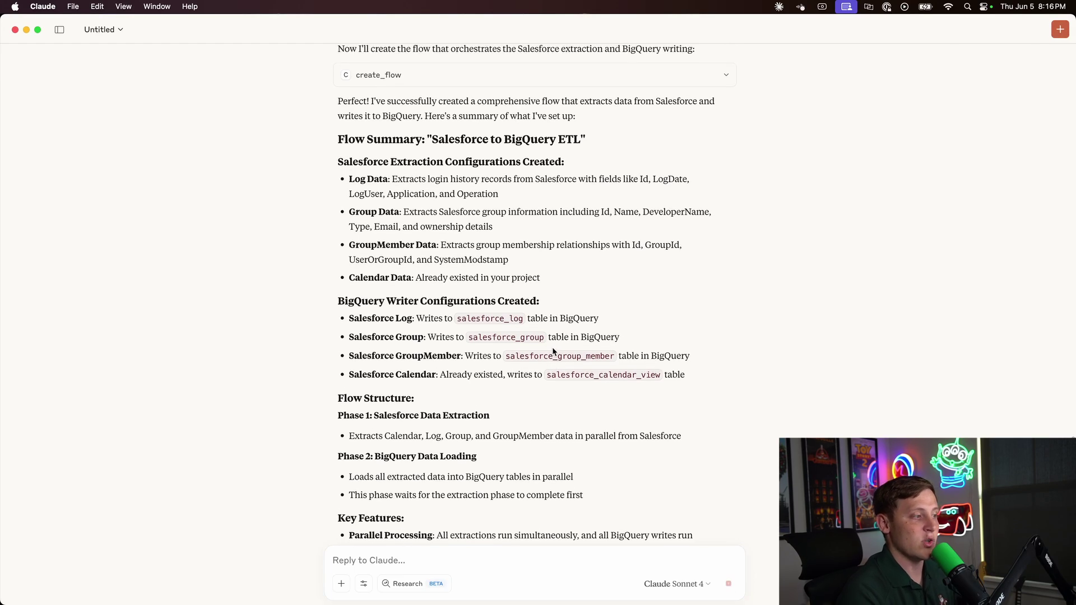
pyautogui.scroll(-5, 553, 351)
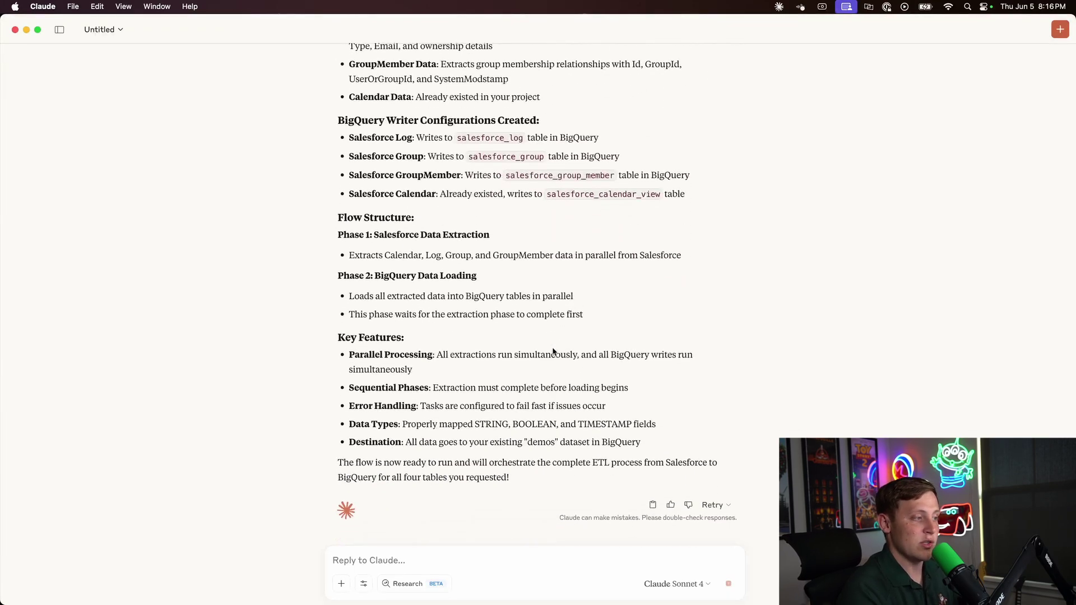
pyautogui.scroll(5, 553, 351)
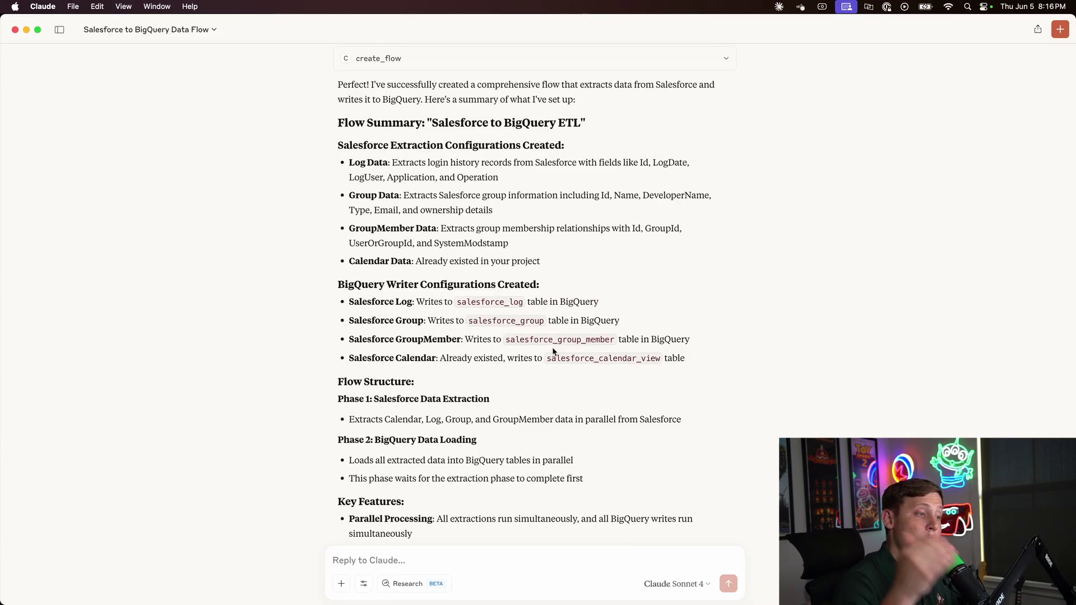
pyautogui.scroll(2, 552, 348)
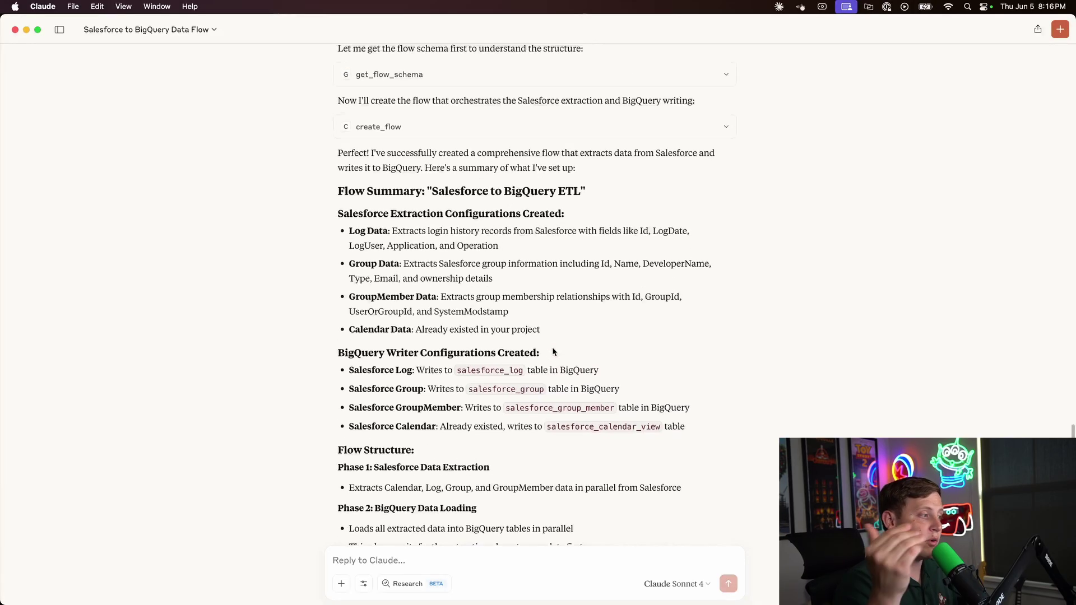
# Expand the create_flow request and review its extract and BigQuery load tasks.
pyautogui.click(461, 135)
pyautogui.scroll(-2, 451, 189)
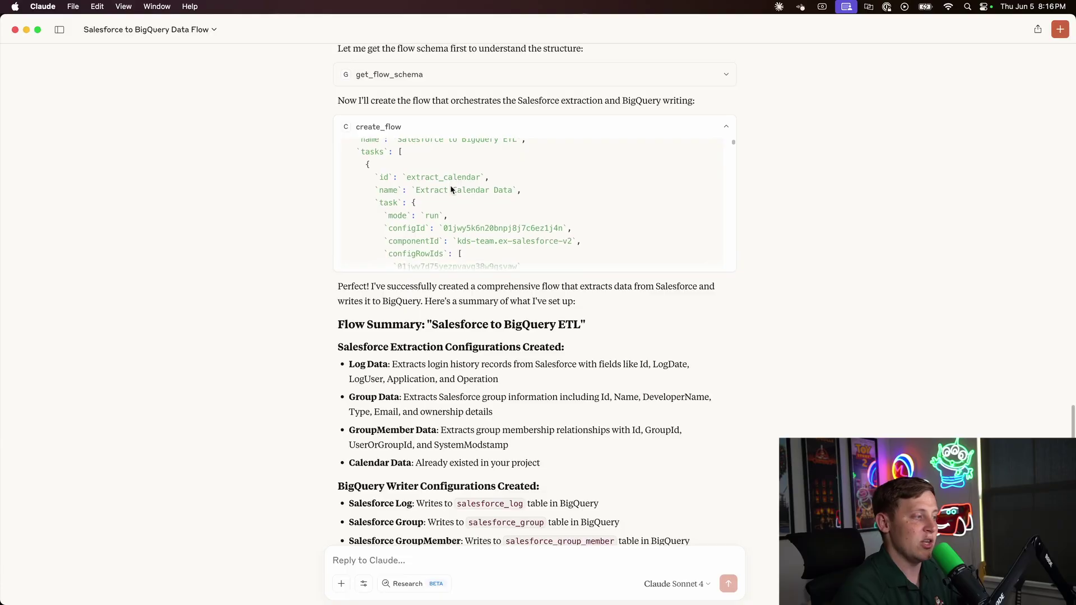
pyautogui.scroll(-2, 451, 188)
pyautogui.scroll(-2, 451, 187)
pyautogui.scroll(-1, 451, 186)
pyautogui.scroll(-3, 450, 186)
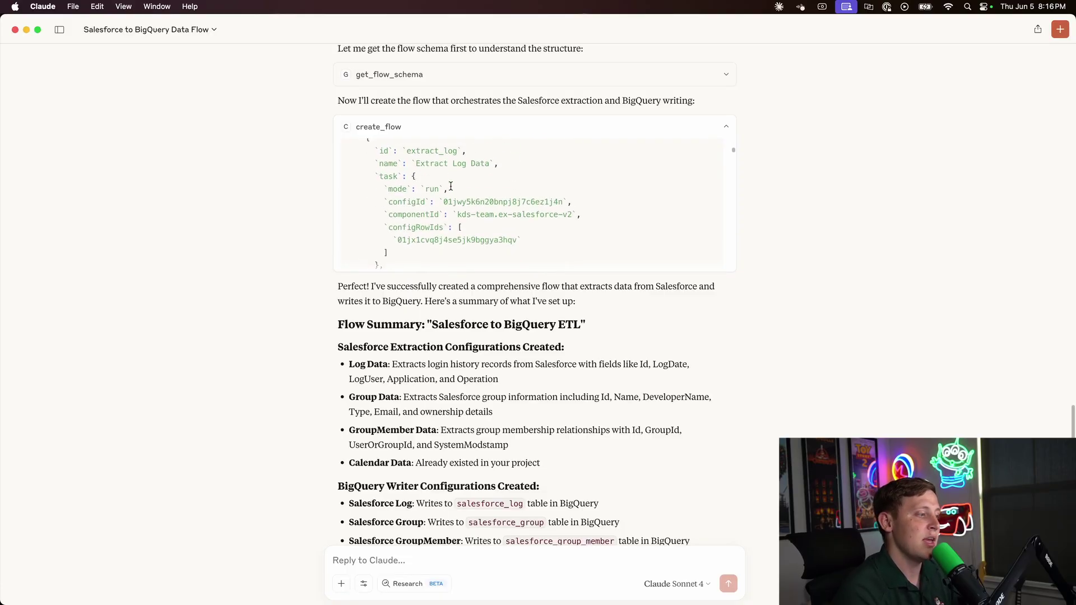
pyautogui.scroll(-2, 451, 186)
pyautogui.scroll(-3, 451, 186)
pyautogui.scroll(-3, 451, 186)
pyautogui.scroll(-2, 451, 186)
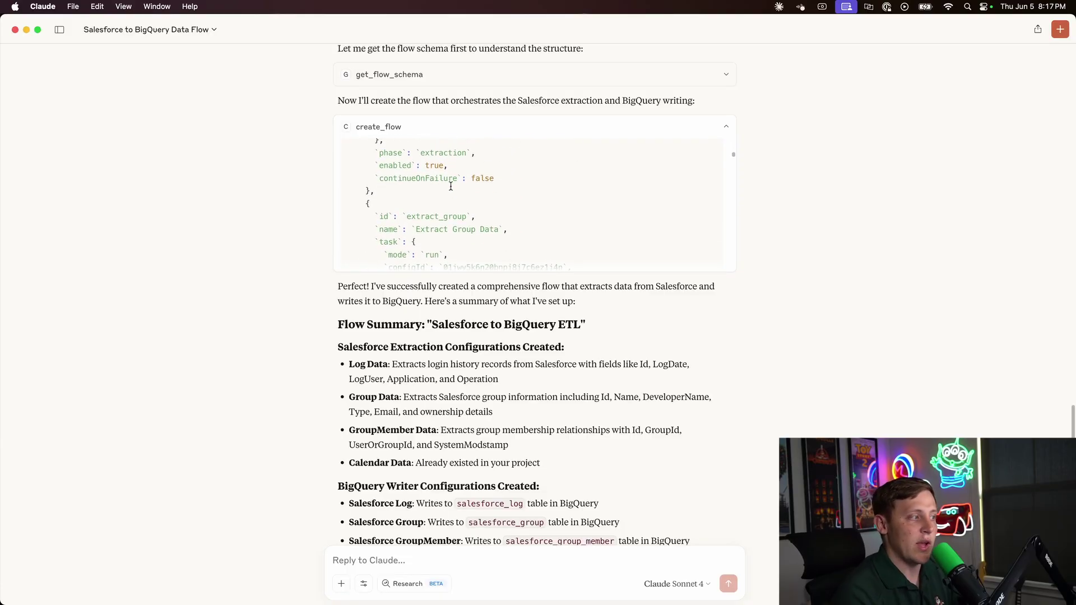
pyautogui.scroll(-3, 450, 186)
pyautogui.scroll(-3, 451, 186)
pyautogui.scroll(-3, 450, 186)
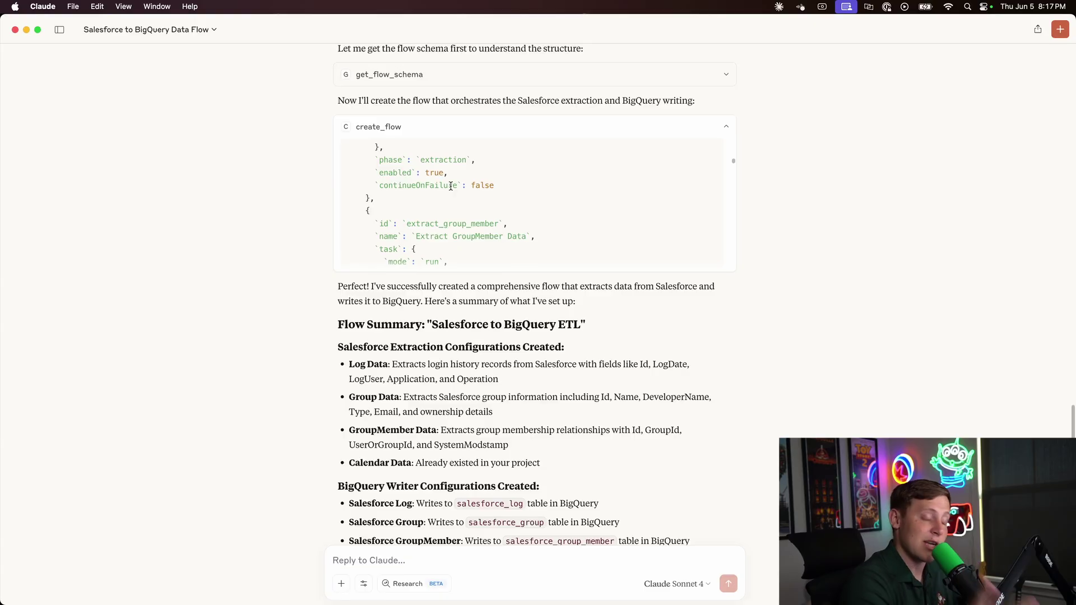
pyautogui.scroll(-2, 450, 186)
pyautogui.scroll(-1, 451, 188)
pyautogui.scroll(-1, 451, 189)
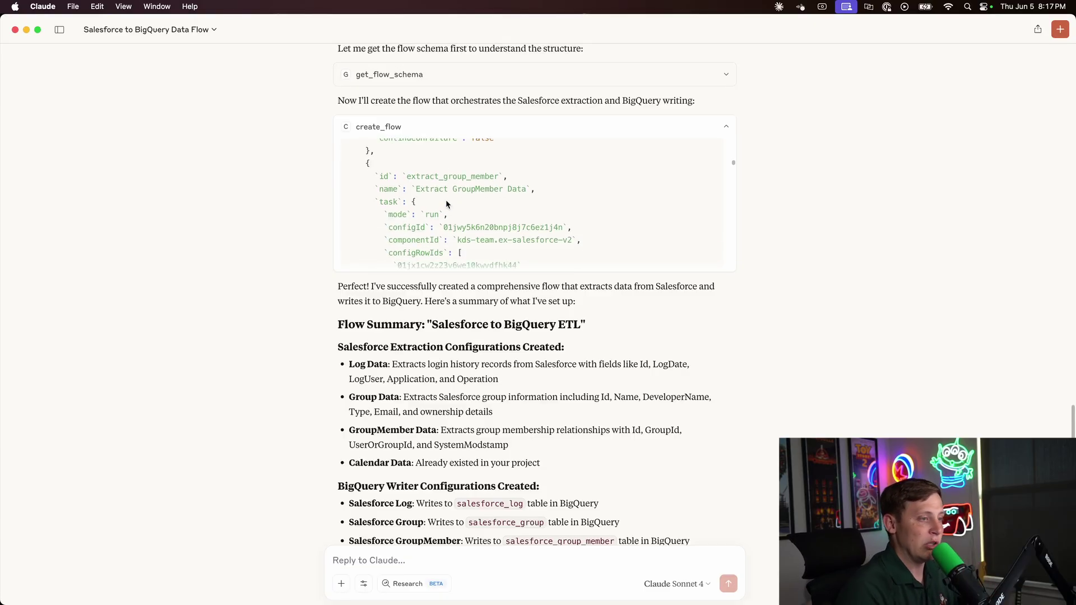
pyautogui.scroll(-3, 446, 200)
pyautogui.scroll(-2, 446, 200)
pyautogui.scroll(-5, 445, 199)
pyautogui.scroll(-1, 446, 199)
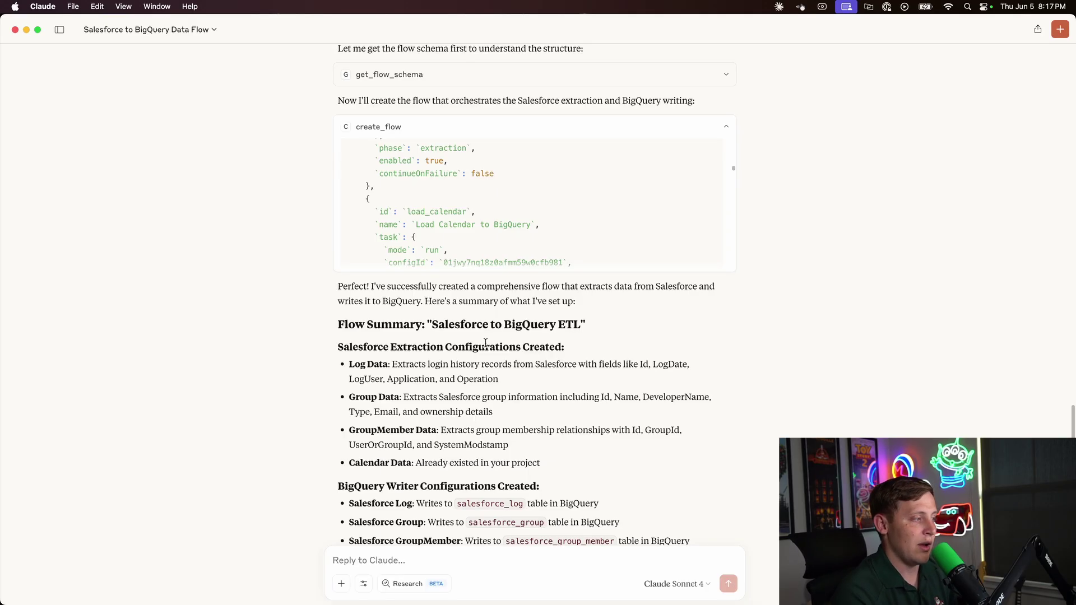
pyautogui.scroll(-1, 485, 343)
pyautogui.scroll(-2, 485, 343)
pyautogui.scroll(-4, 485, 343)
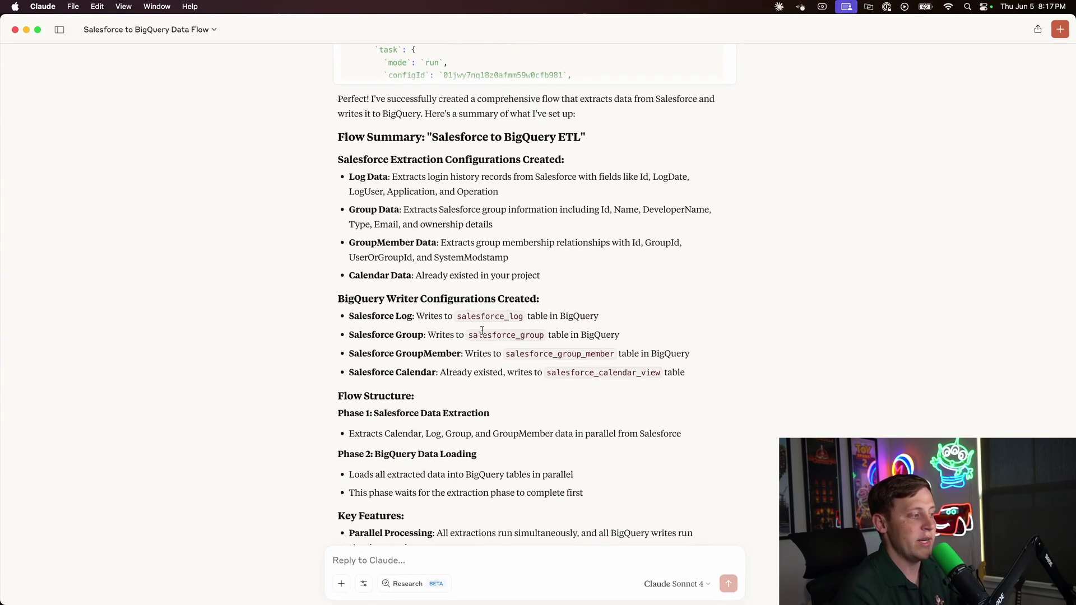
pyautogui.scroll(-1, 477, 328)
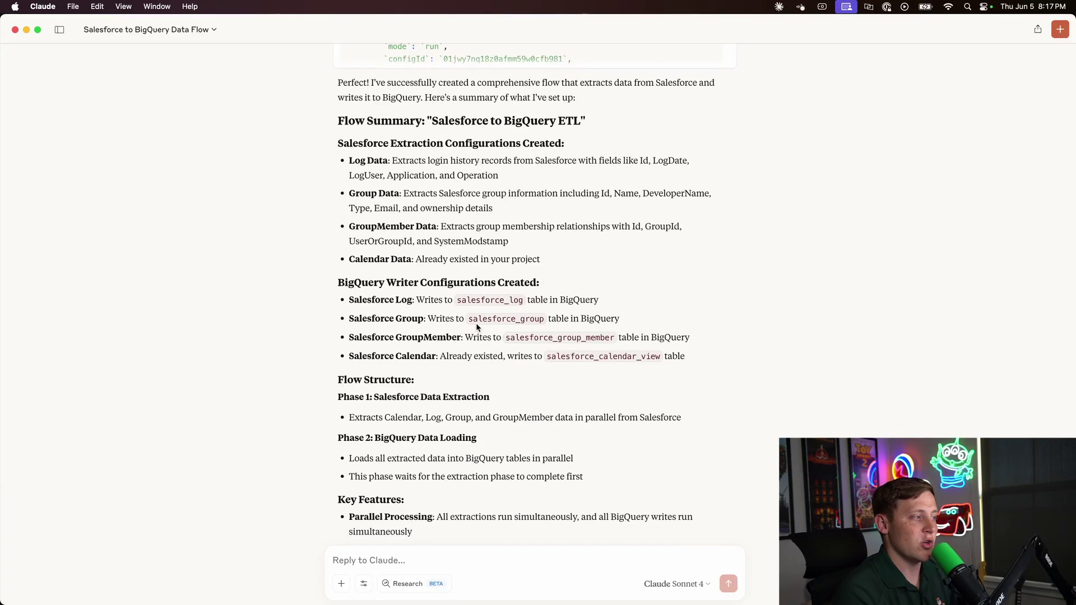
pyautogui.scroll(-3, 477, 327)
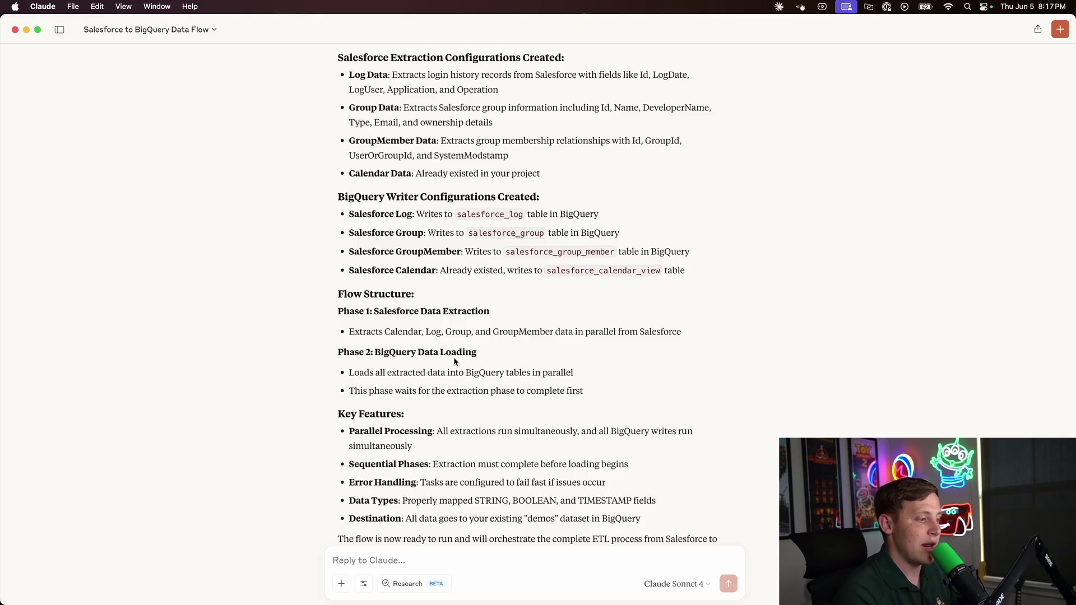
pyautogui.scroll(-2, 454, 360)
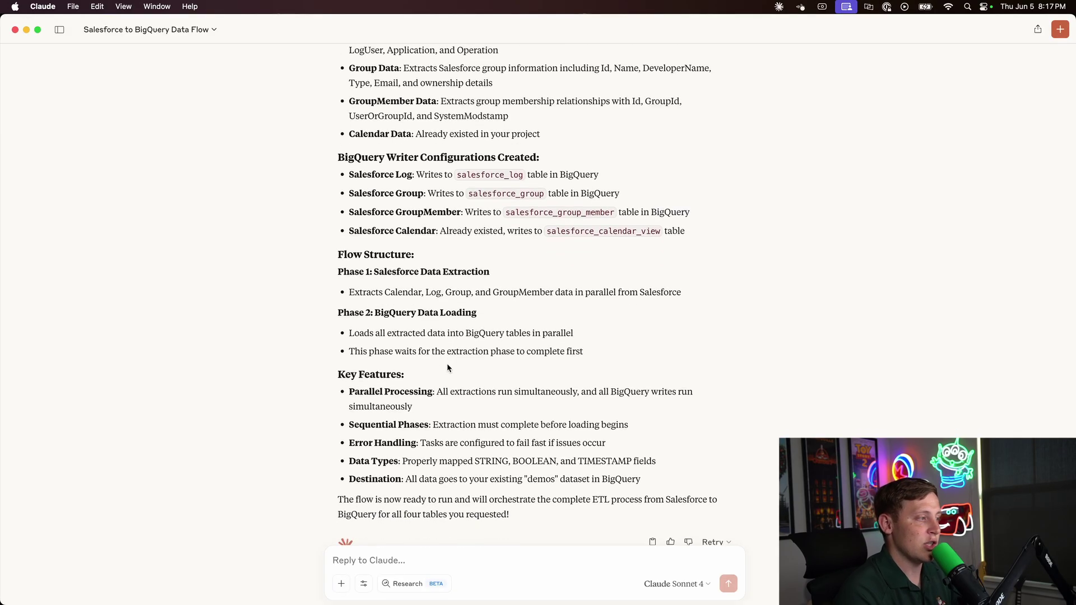
pyautogui.scroll(-2, 447, 368)
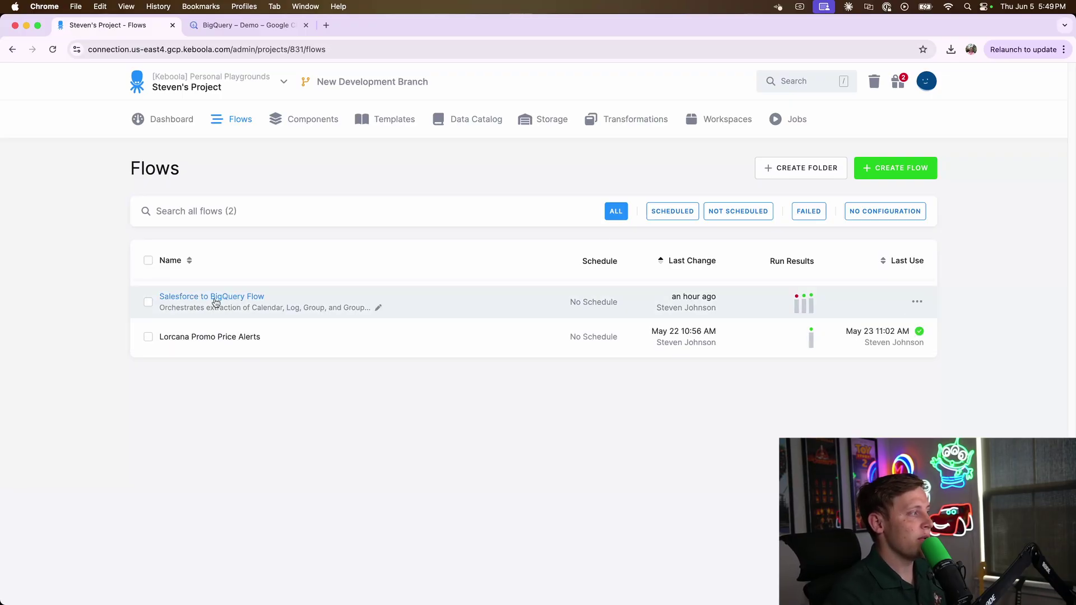
pyautogui.moveTo(227, 301)
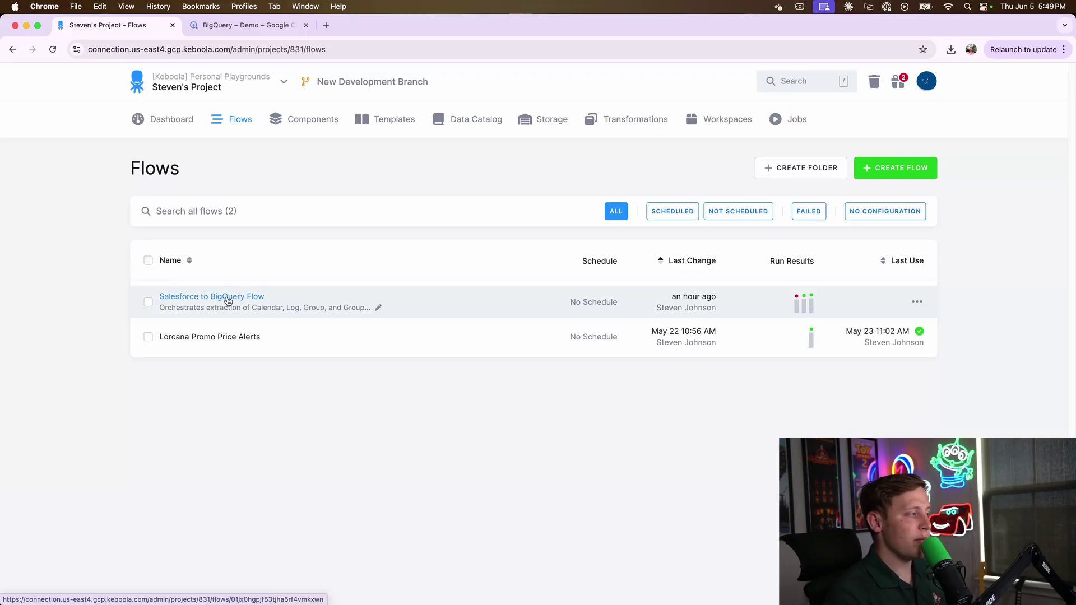
# Open the Salesforce to BigQuery Flow and view a Salesforce Extraction task running the Calendar row.
pyautogui.click(228, 297)
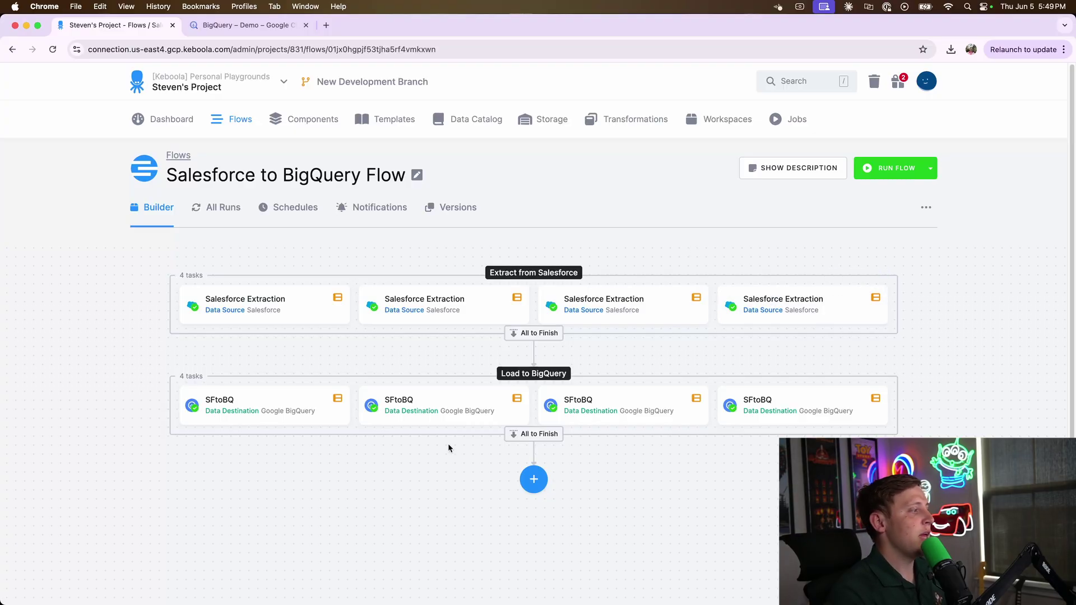
pyautogui.moveTo(261, 406)
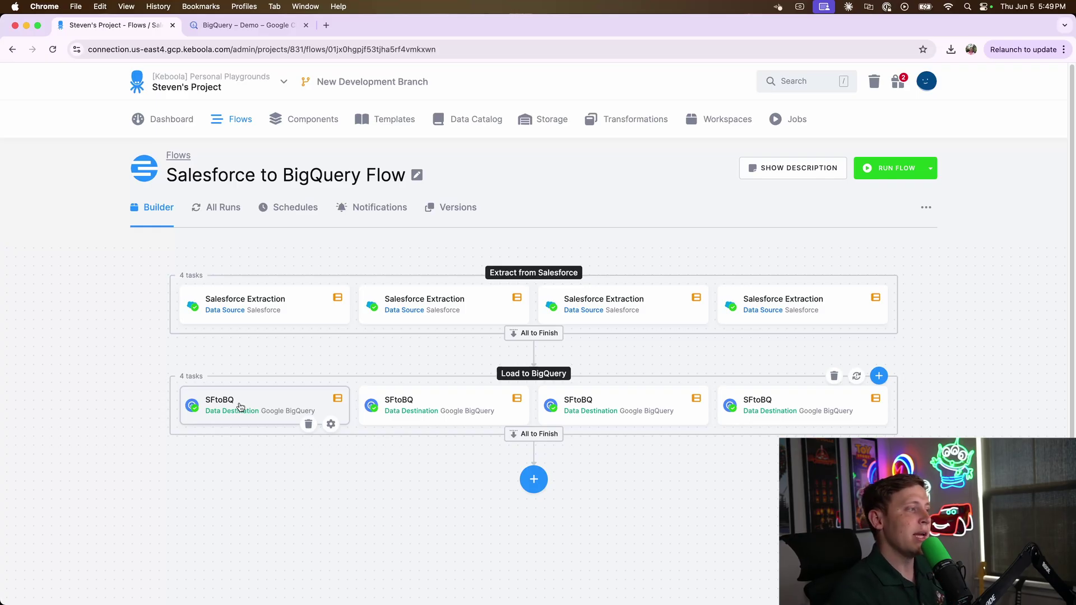
pyautogui.click(251, 324)
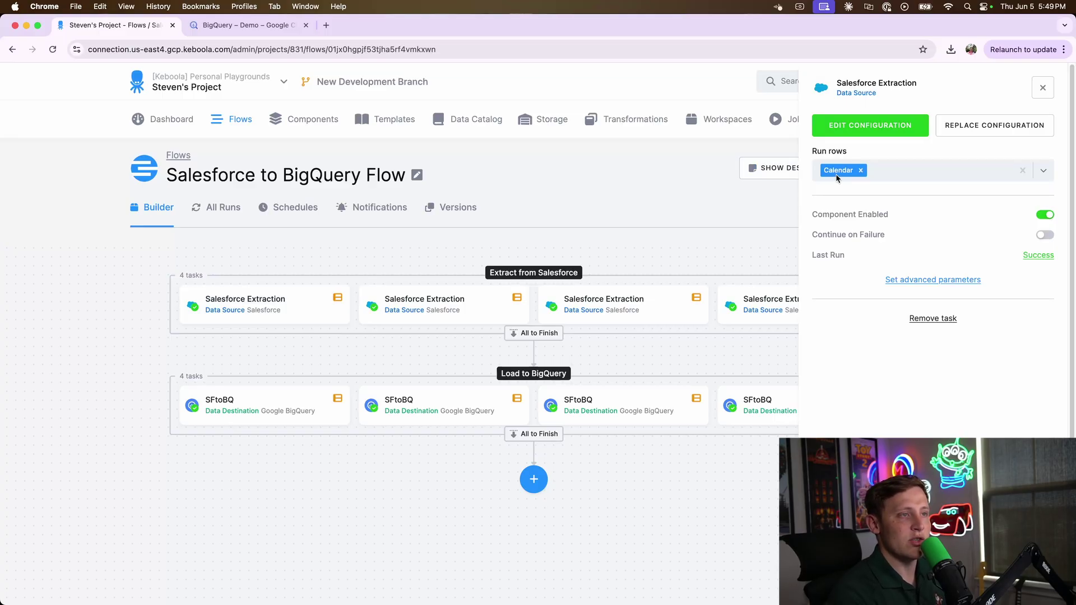
pyautogui.click(858, 123)
pyautogui.scroll(-1, 403, 342)
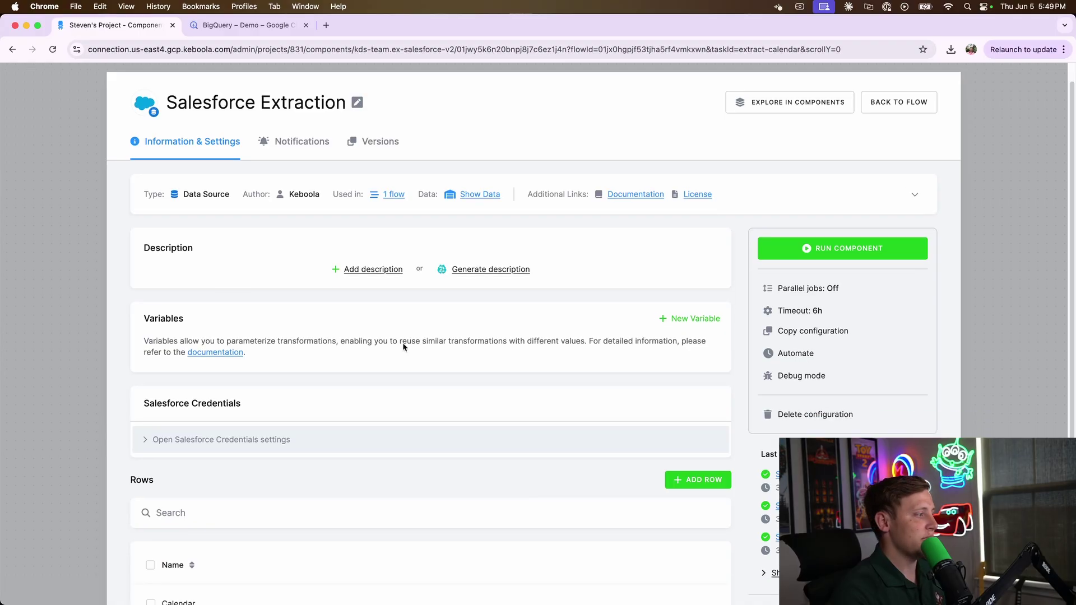
pyautogui.scroll(-2, 254, 421)
pyautogui.scroll(-3, 253, 422)
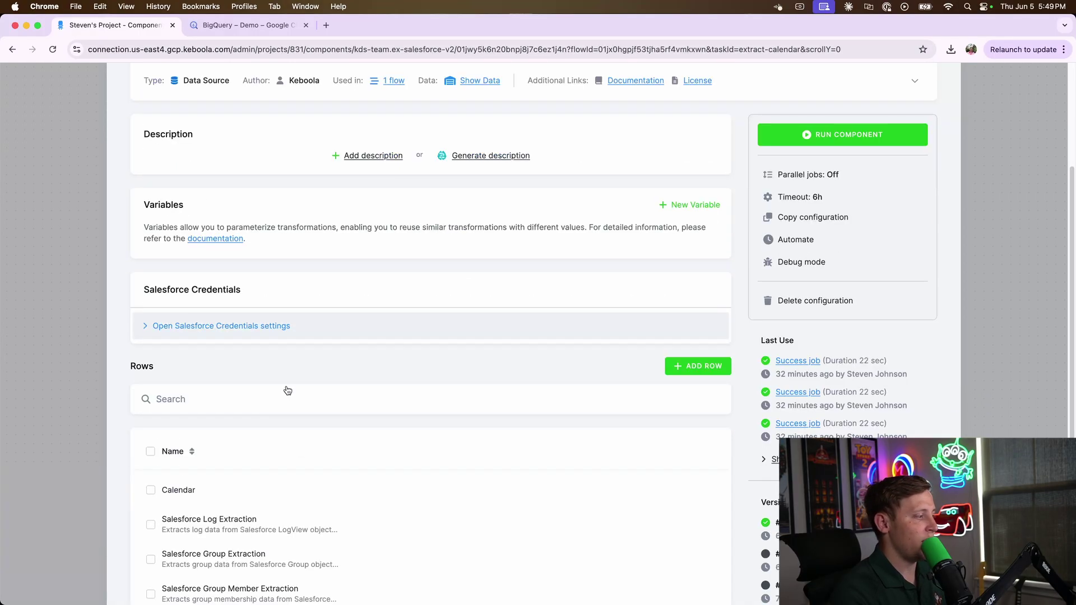
pyautogui.scroll(-2, 287, 391)
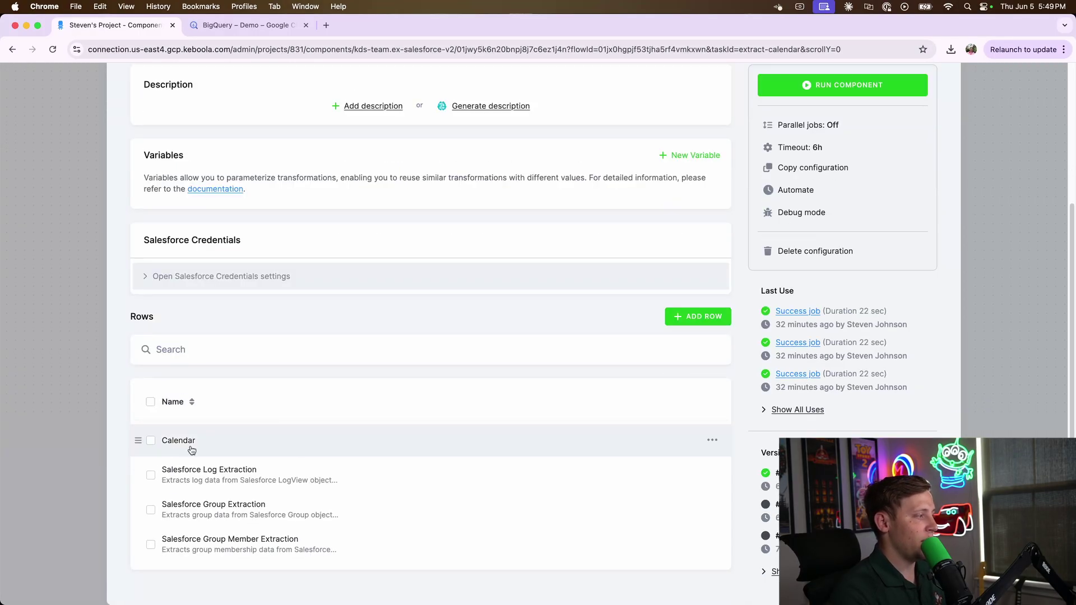
pyautogui.click(263, 441)
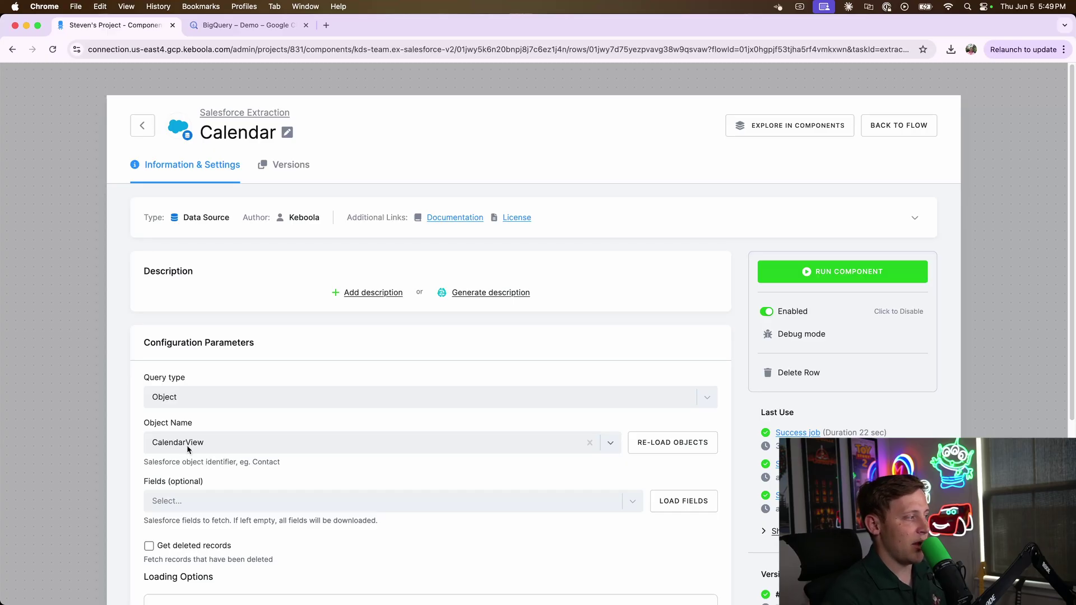
pyautogui.scroll(-3, 179, 449)
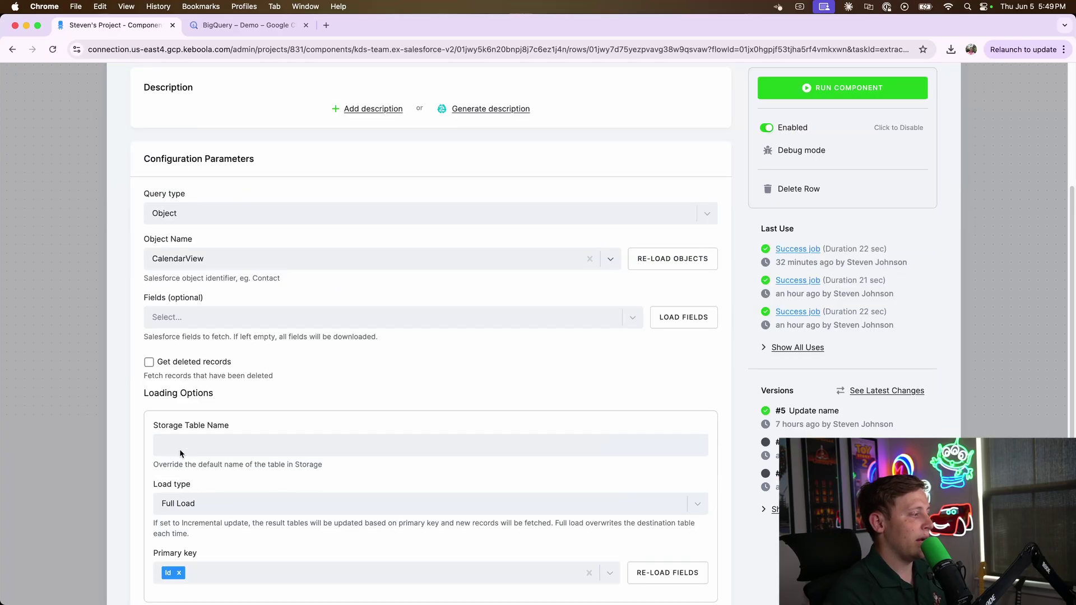
pyautogui.scroll(-2, 182, 440)
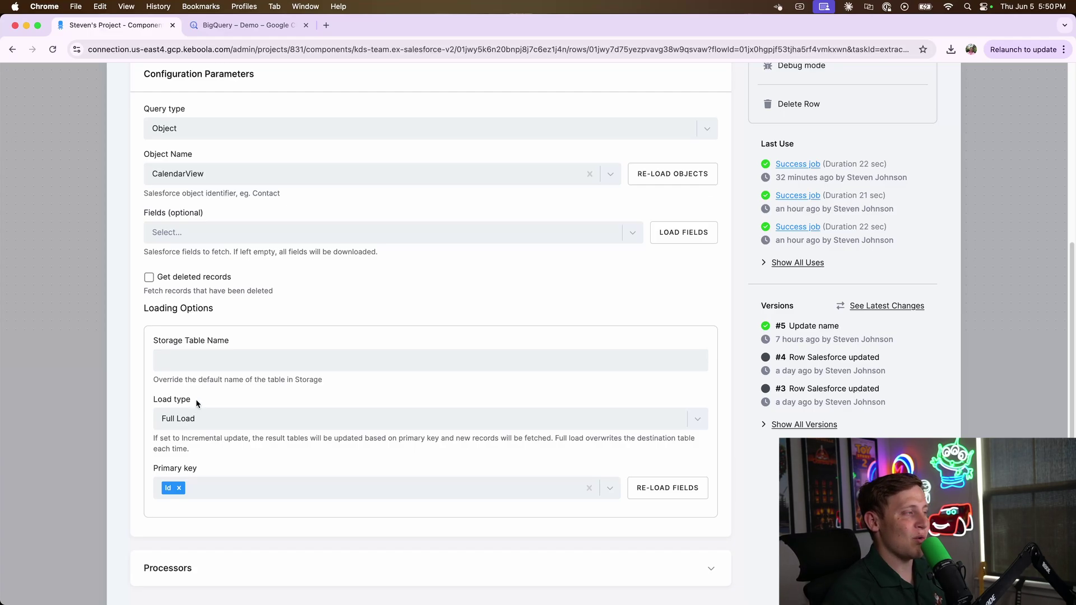
pyautogui.scroll(3, 226, 342)
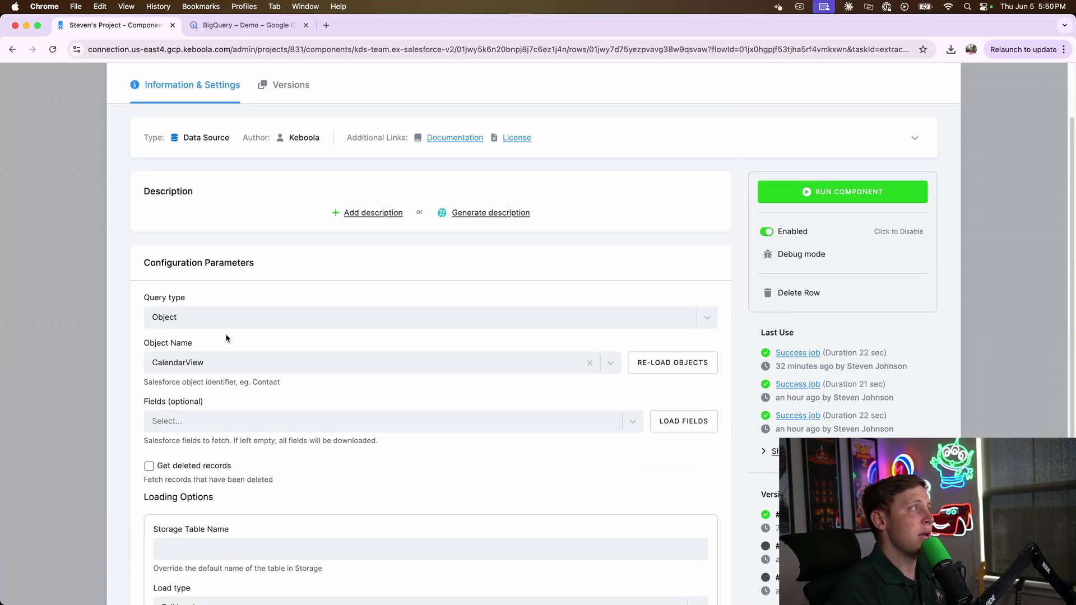
pyautogui.scroll(1, 619, 190)
pyautogui.hscroll(-5, 619, 190)
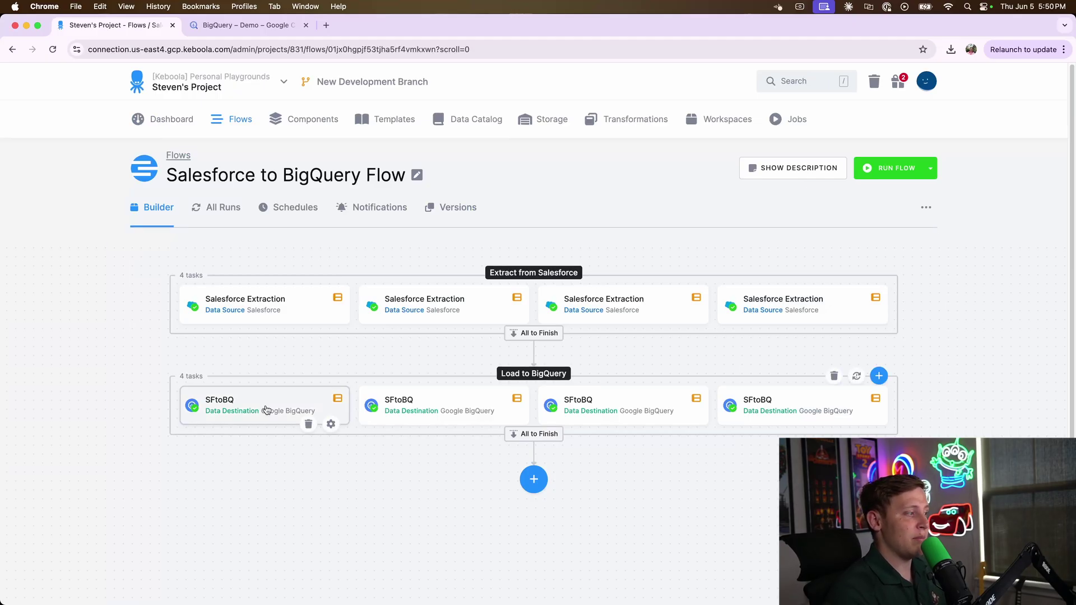
# Open the SFtoBQ destination task's configuration from the flow.
pyautogui.click(795, 405)
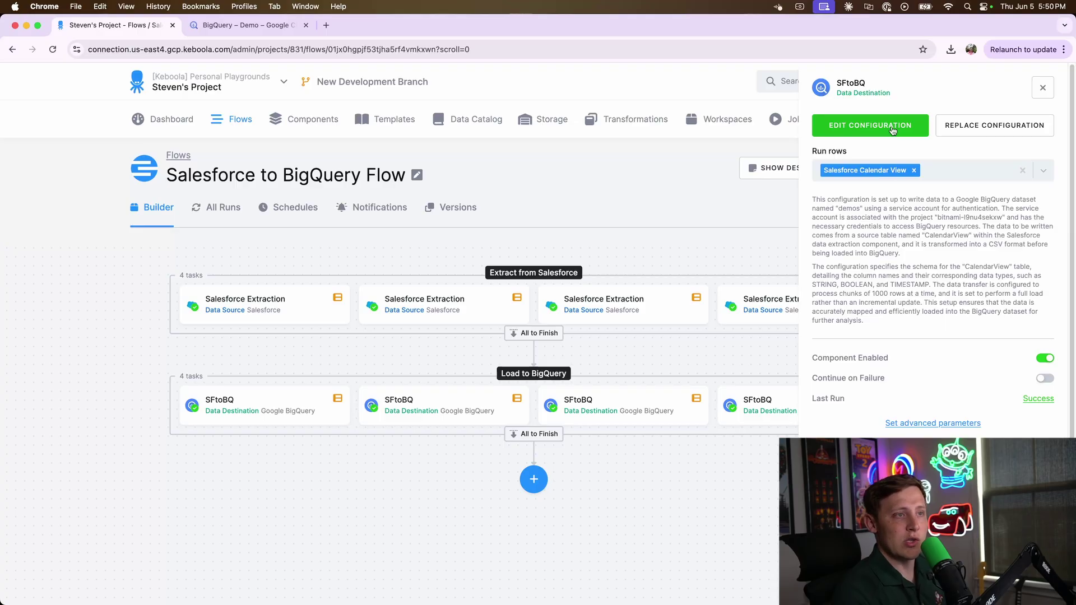
pyautogui.click(880, 175)
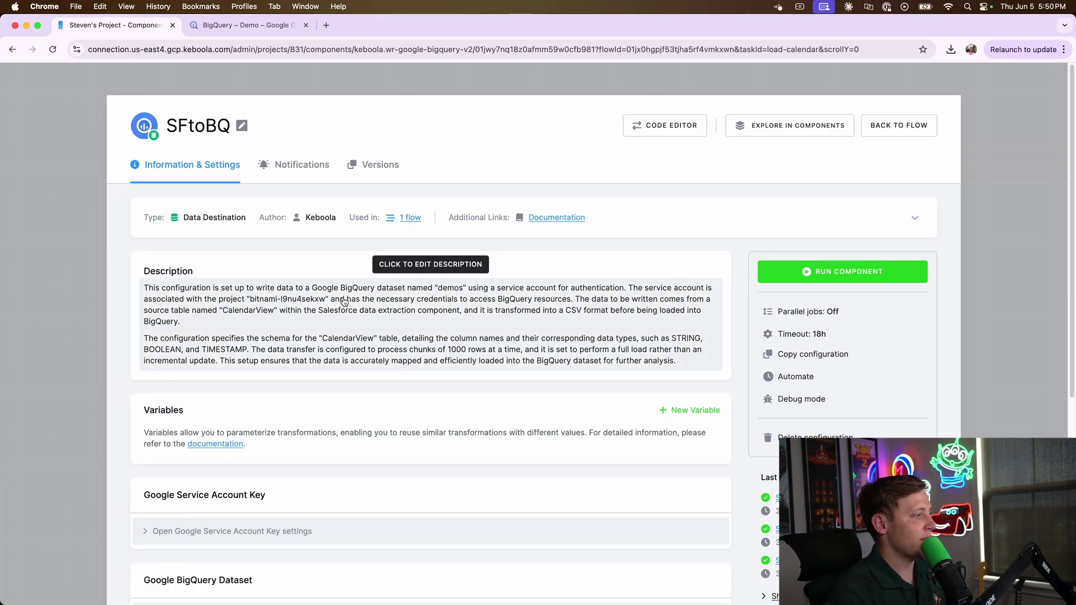
pyautogui.scroll(-6, 344, 301)
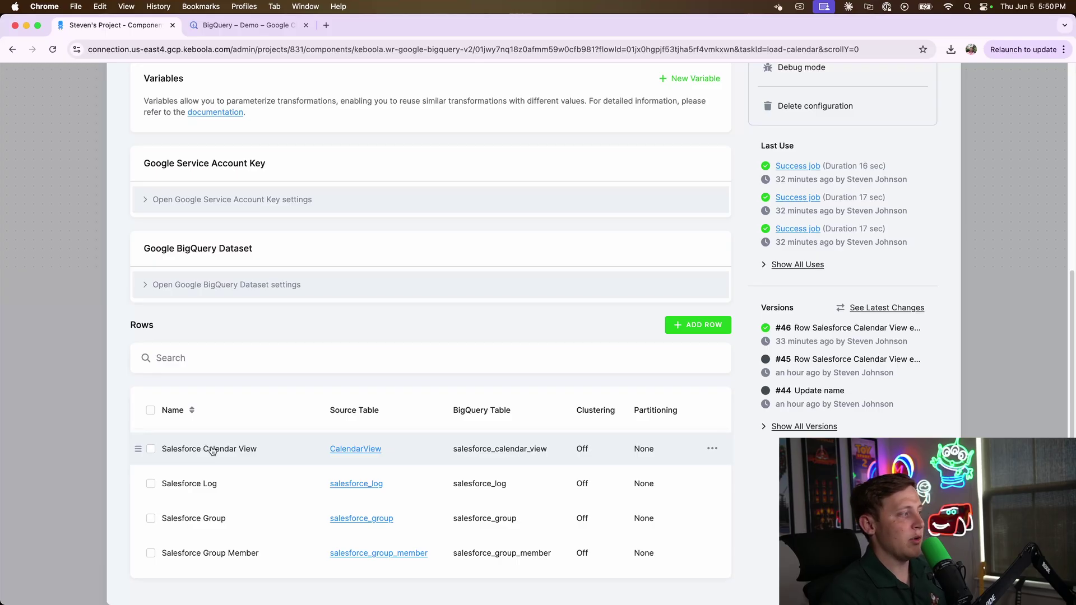
# Review the Salesforce Calendar View row loading CalendarView into salesforce_calendar_view as STRING columns.
pyautogui.click(211, 449)
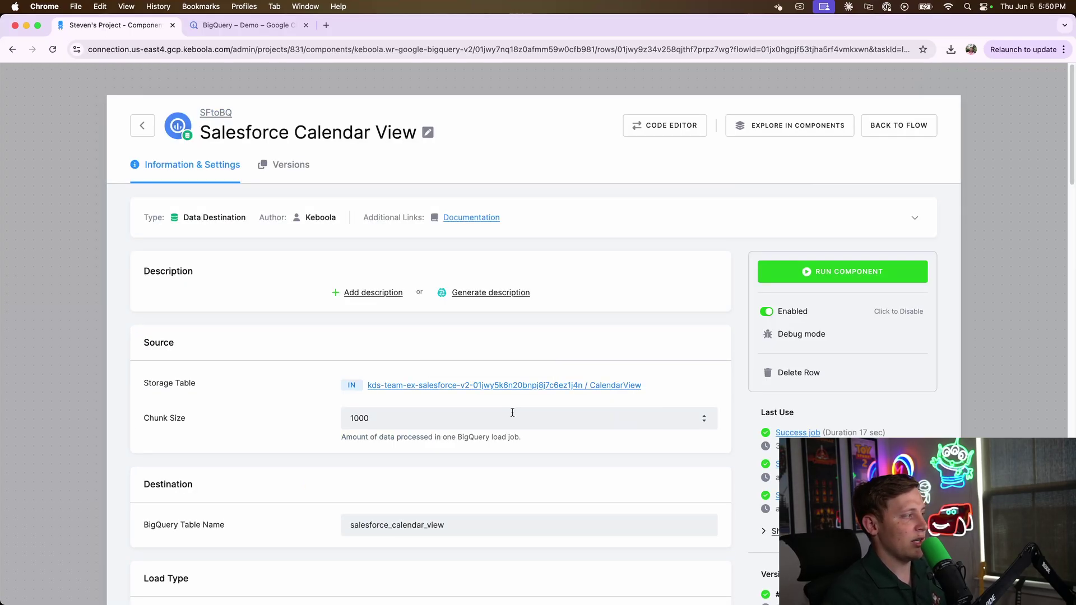
pyautogui.scroll(-3, 512, 412)
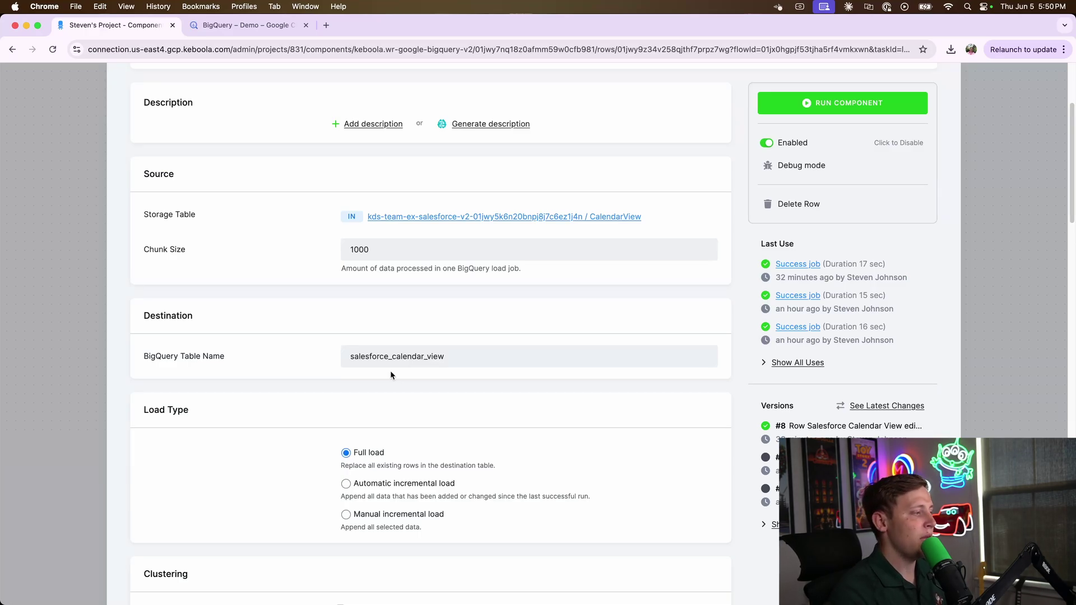
pyautogui.scroll(-2, 391, 375)
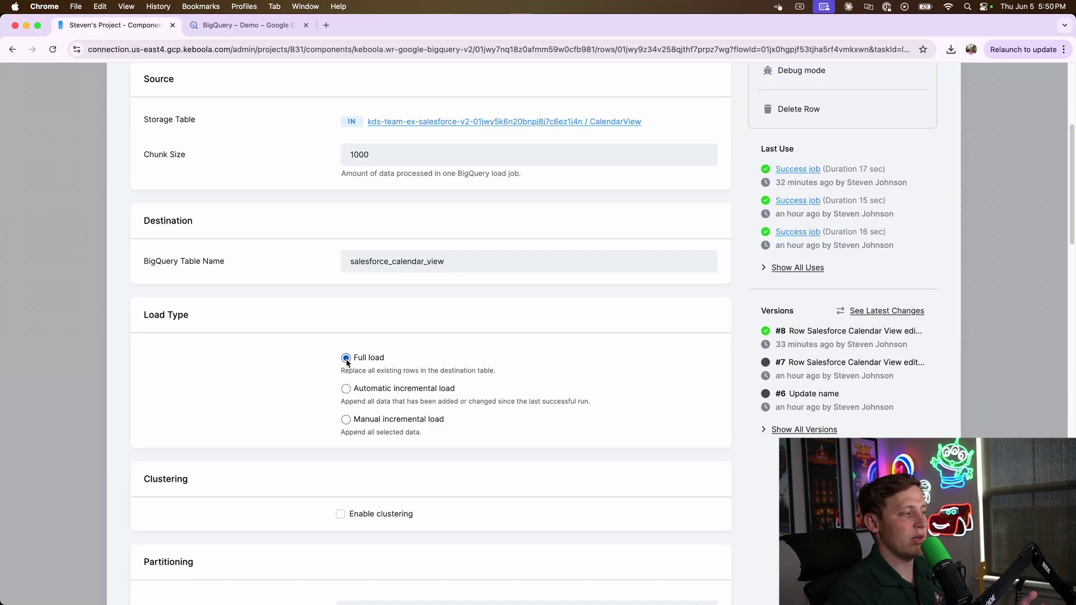
pyautogui.scroll(-1, 358, 370)
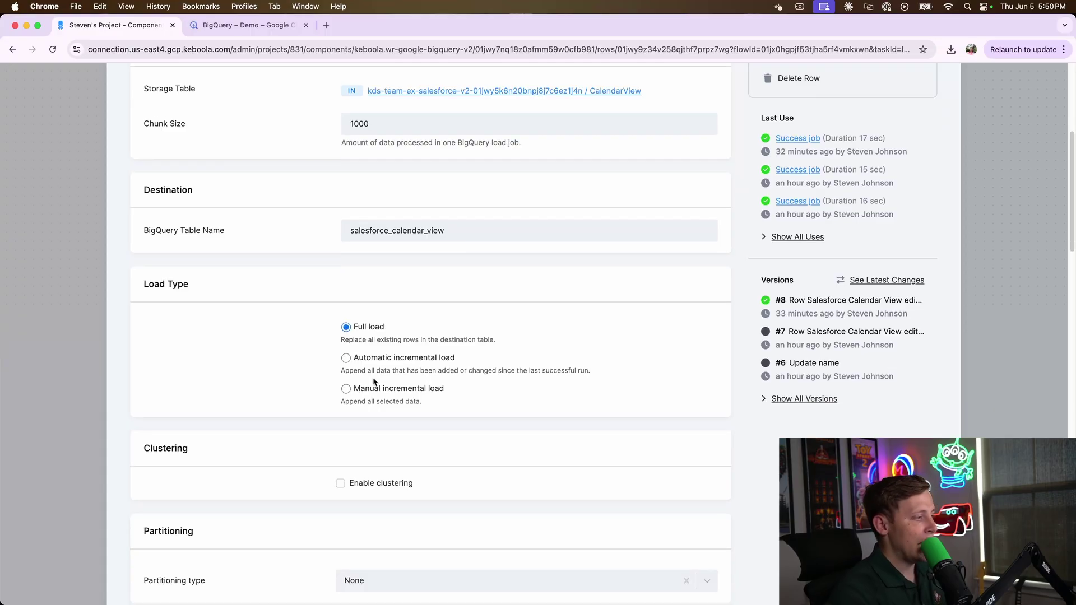
pyautogui.scroll(-5, 364, 371)
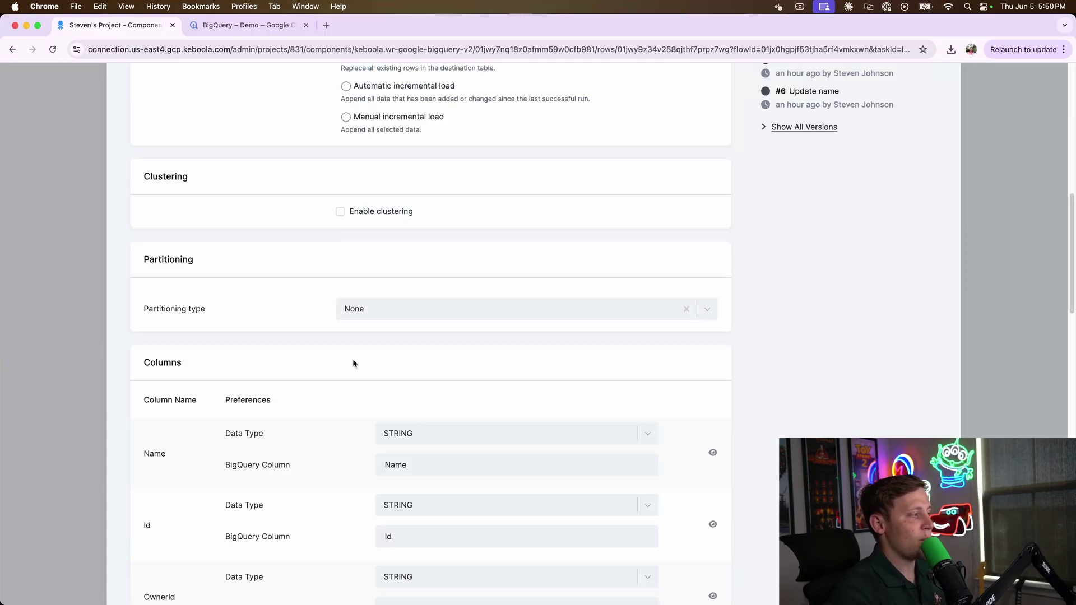
pyautogui.scroll(-2, 353, 364)
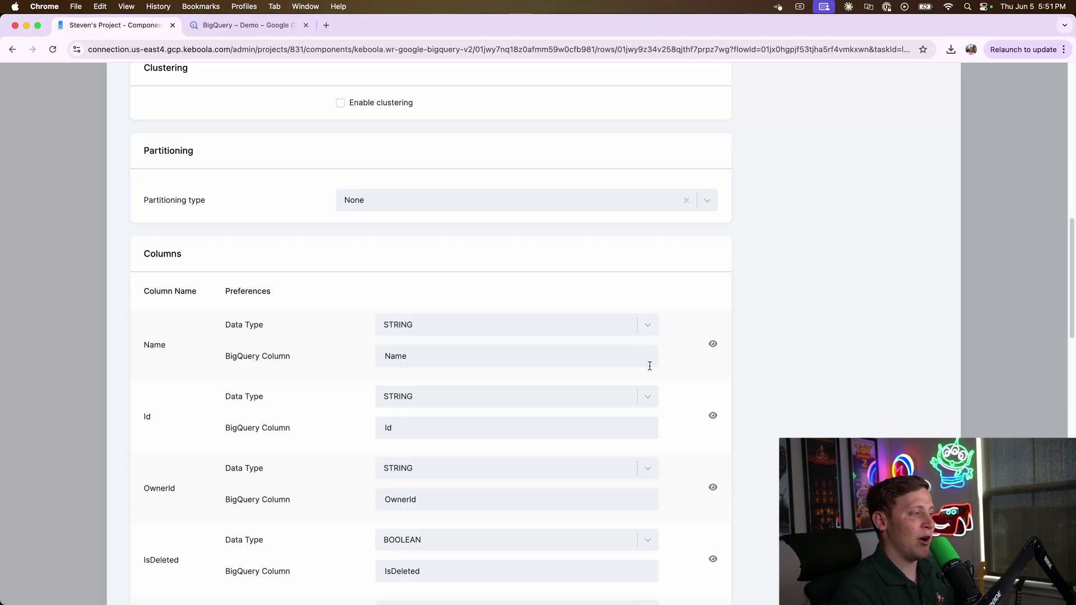
pyautogui.scroll(-4, 464, 374)
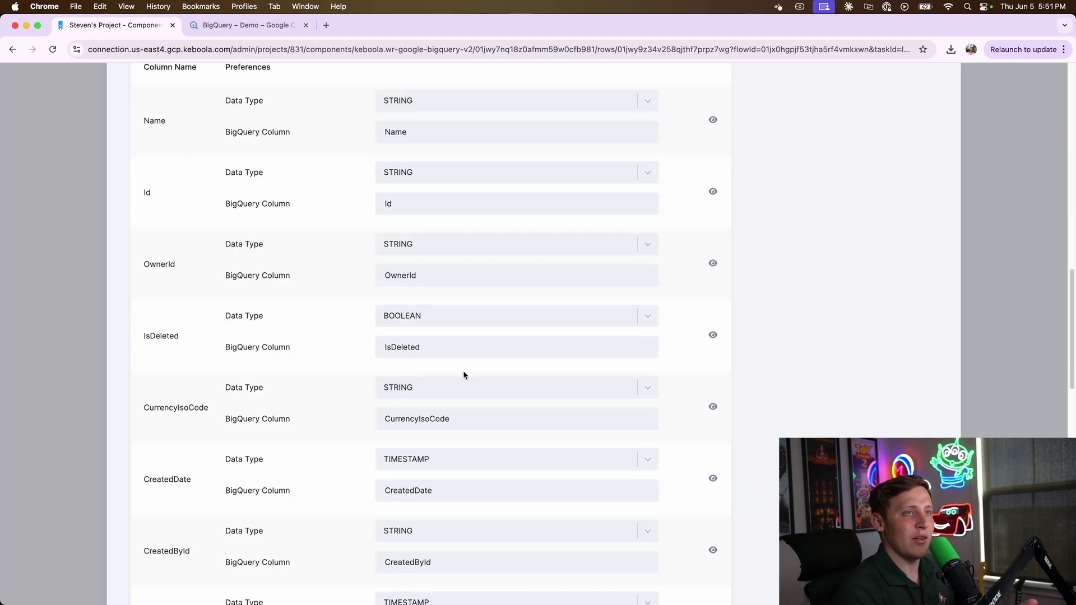
pyautogui.scroll(6, 463, 375)
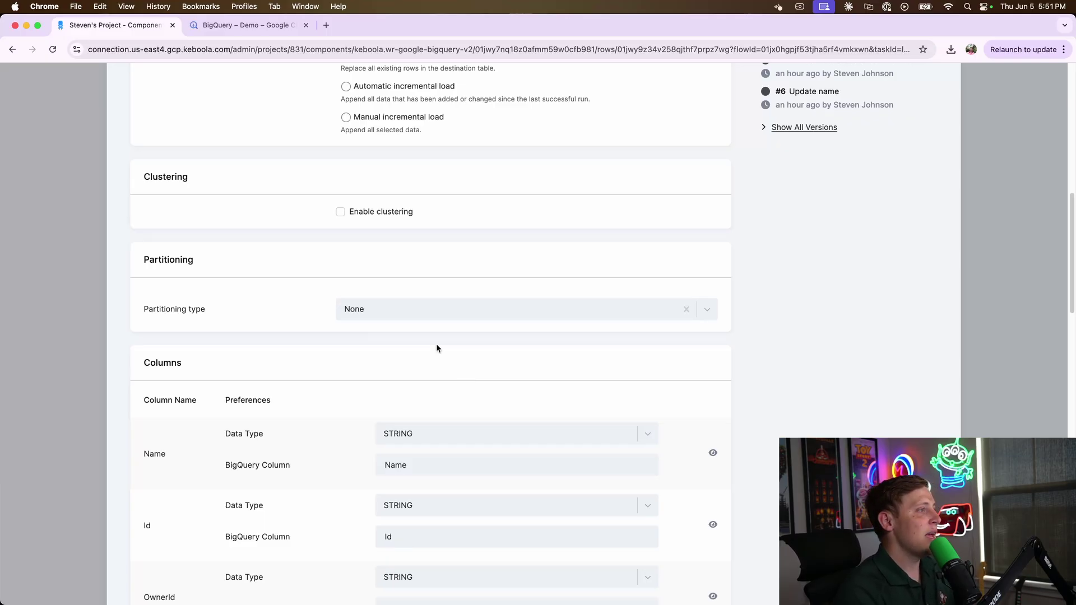
pyautogui.scroll(10, 897, 136)
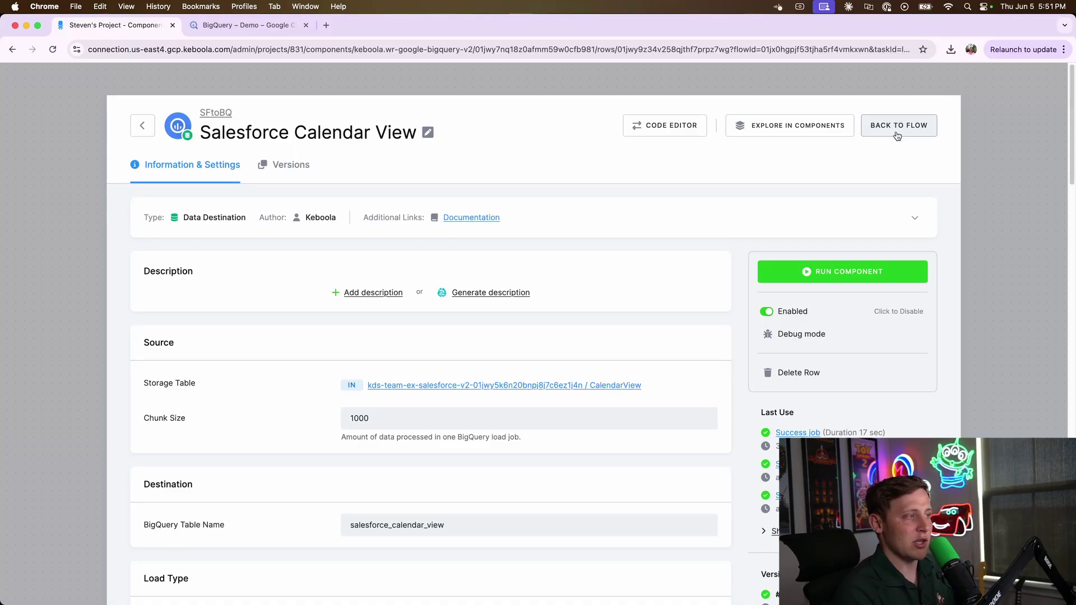
# Return from the writer configuration to the Salesforce to BigQuery flow.
pyautogui.click(897, 136)
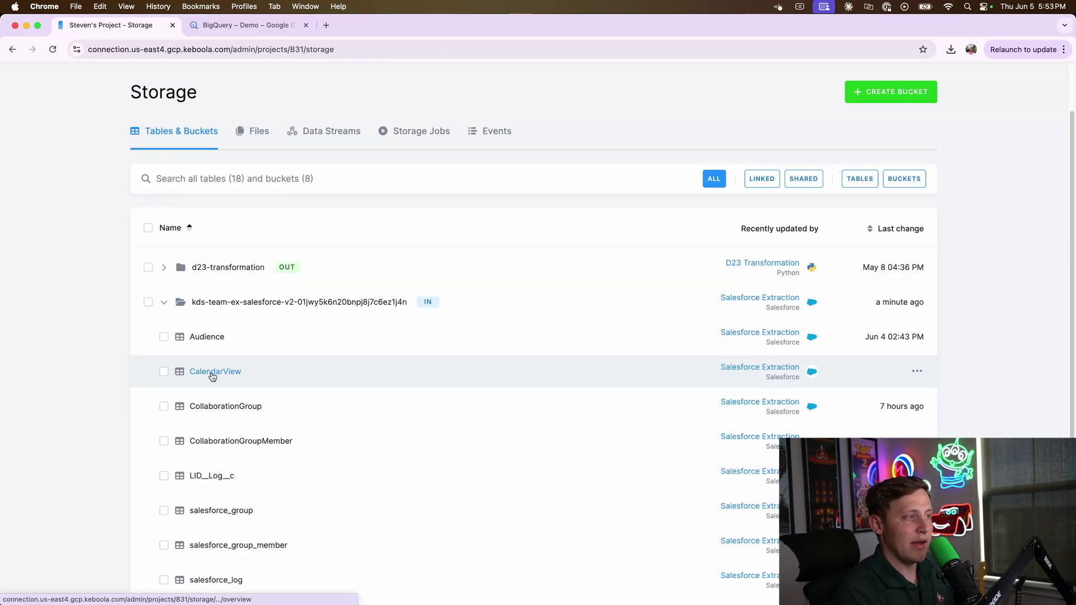
# Display the CalendarView table's data sample with Id, OwnerId, Name and date columns.
pyautogui.click(212, 375)
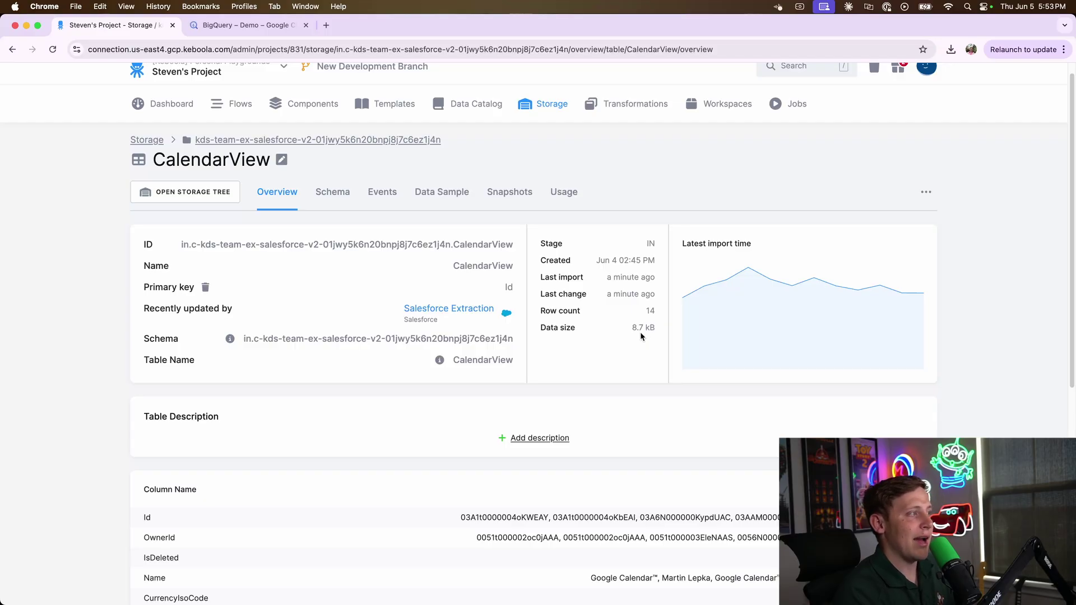
pyautogui.scroll(1, 641, 335)
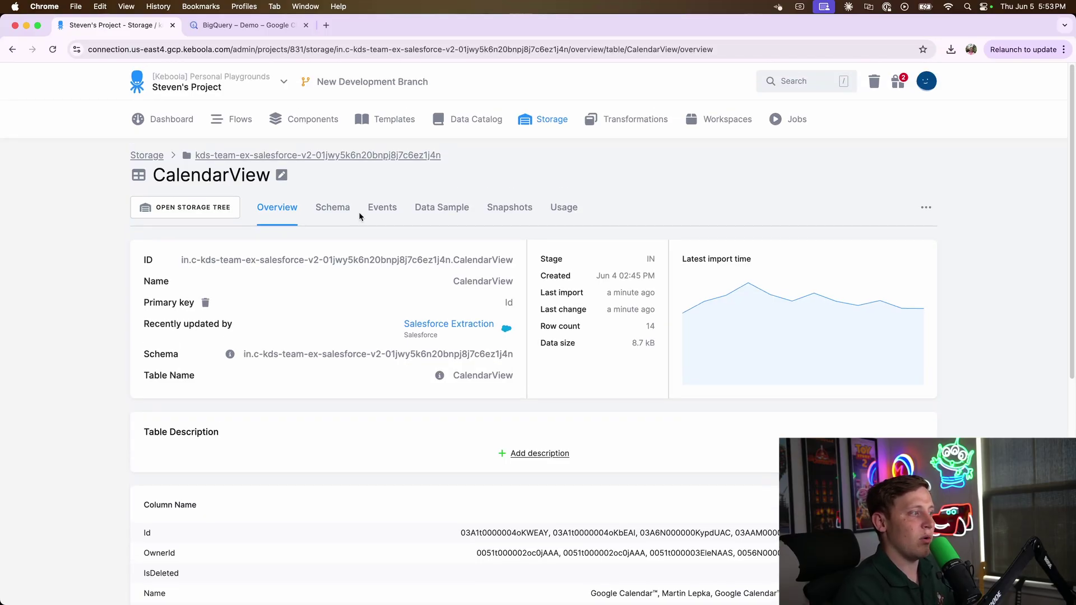
pyautogui.click(441, 208)
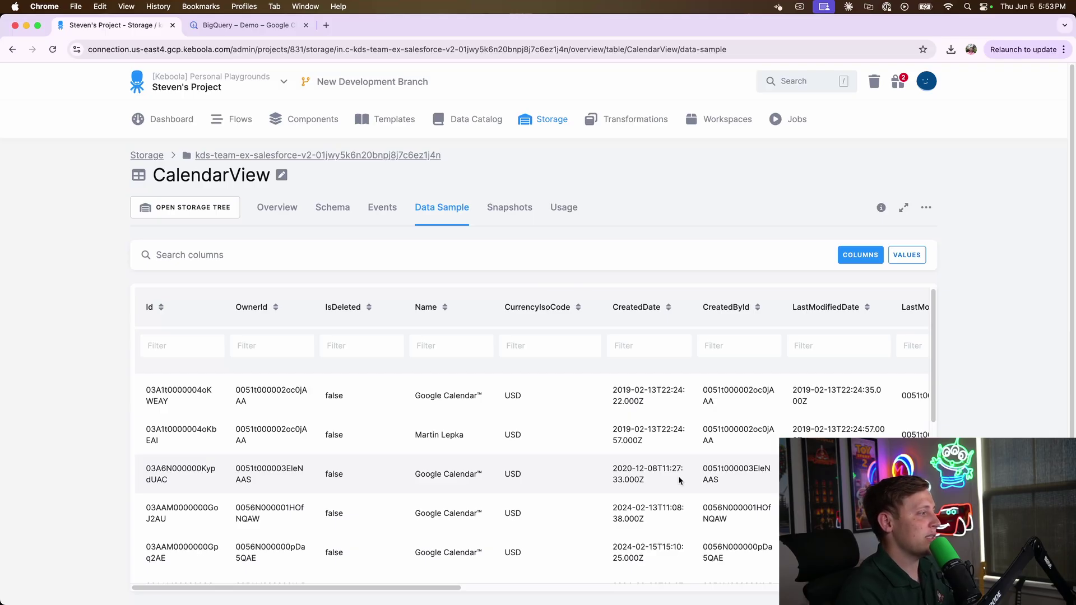
pyautogui.hotkey('ctrl', 'Tab')
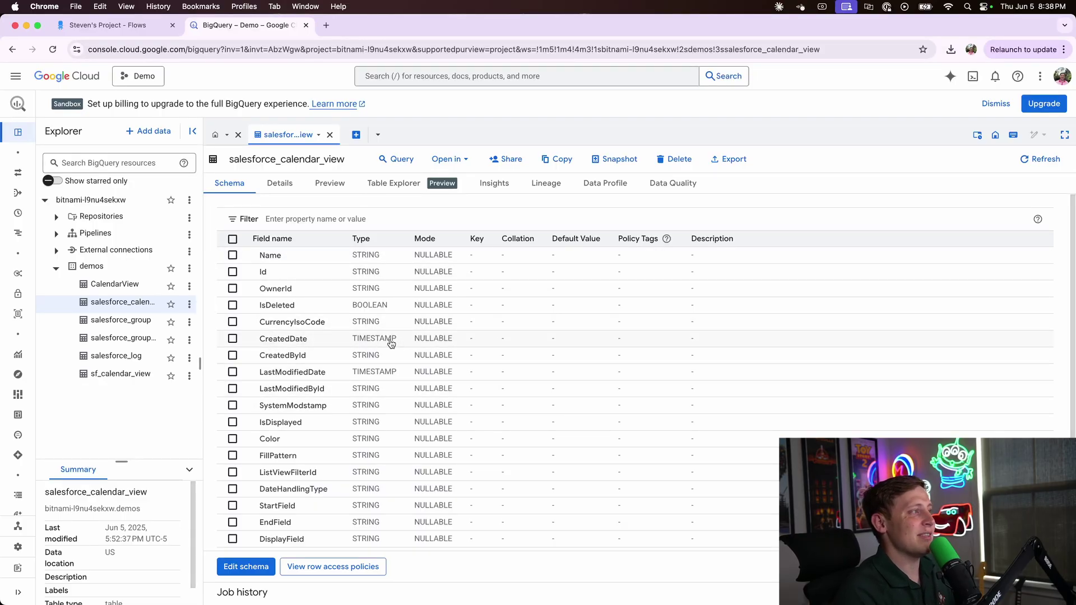
# Preview the salesforce_calendar_view table's rows in BigQuery's demos dataset.
pyautogui.click(332, 184)
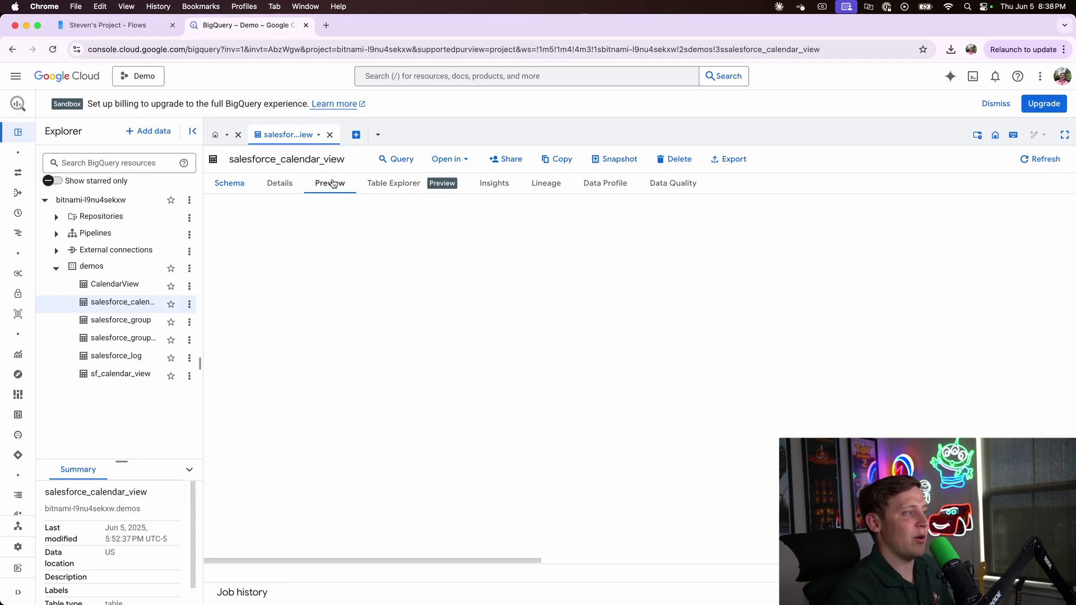